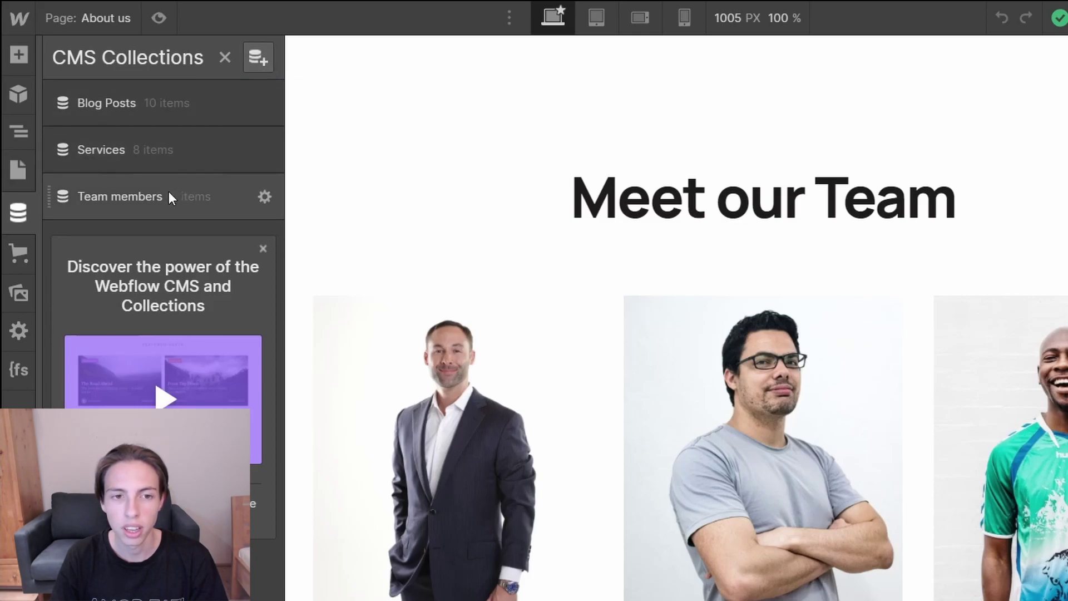
Review the Team members collection's field settings, then open its list of six member entries.
click(265, 197)
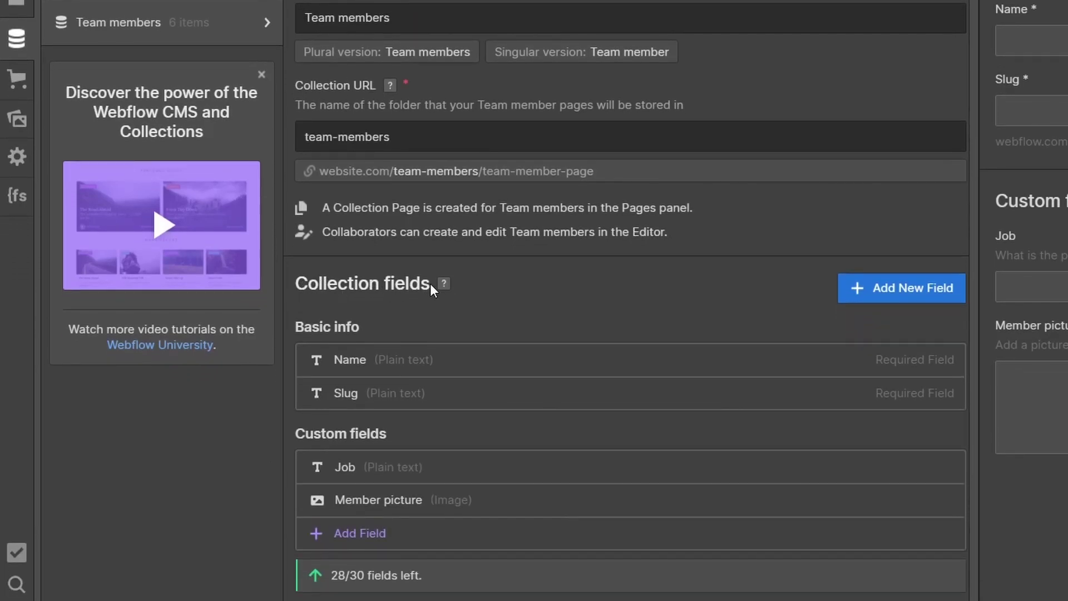
scroll(520, 289, down, 1)
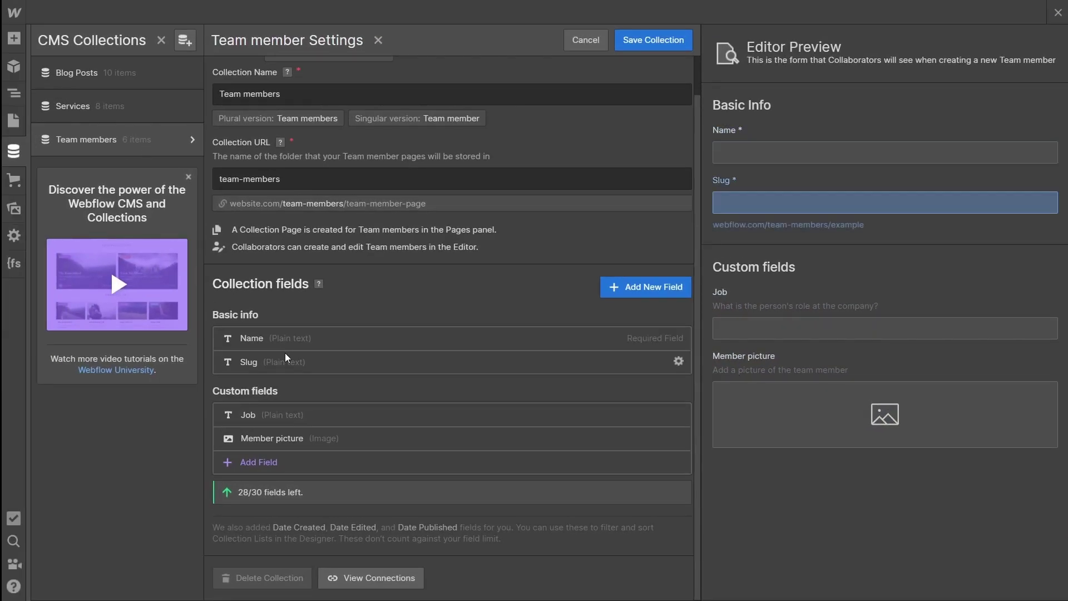
key(Escape)
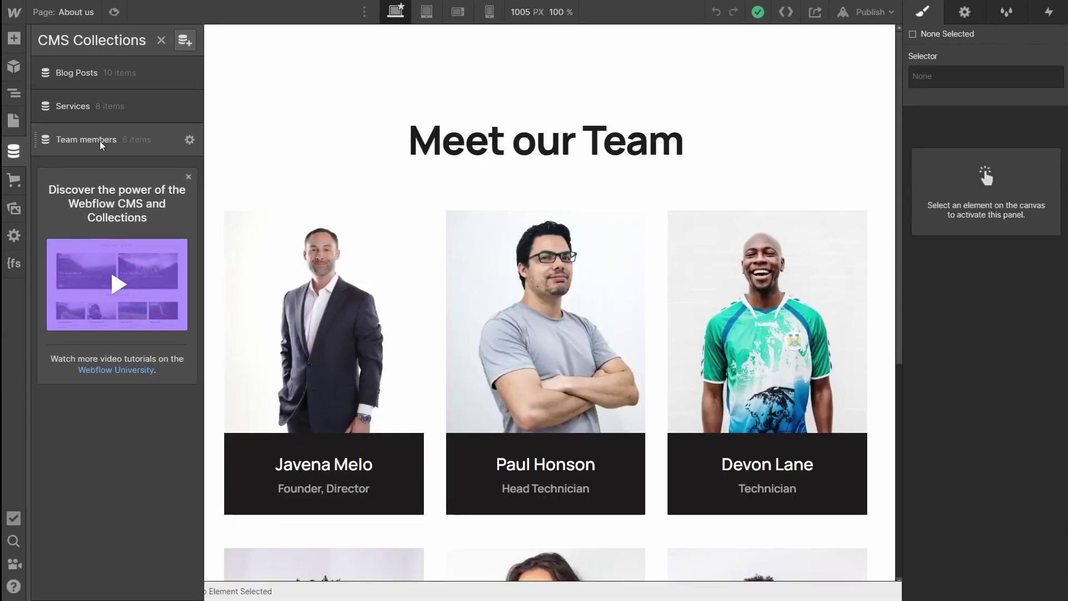
click(101, 144)
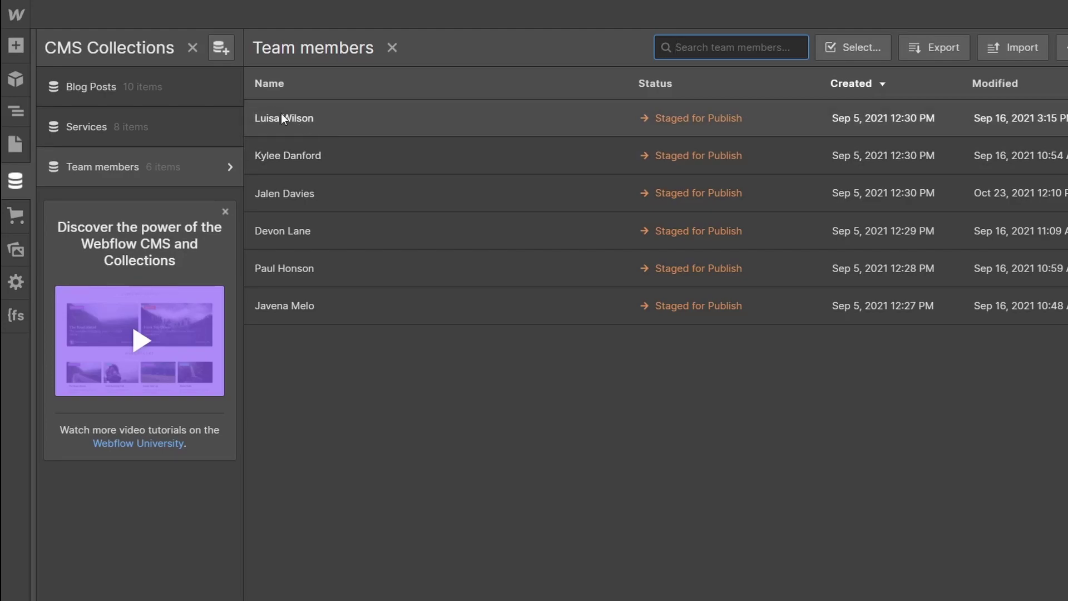
Inspect the first and second team member entries in the Team members list.
click(328, 118)
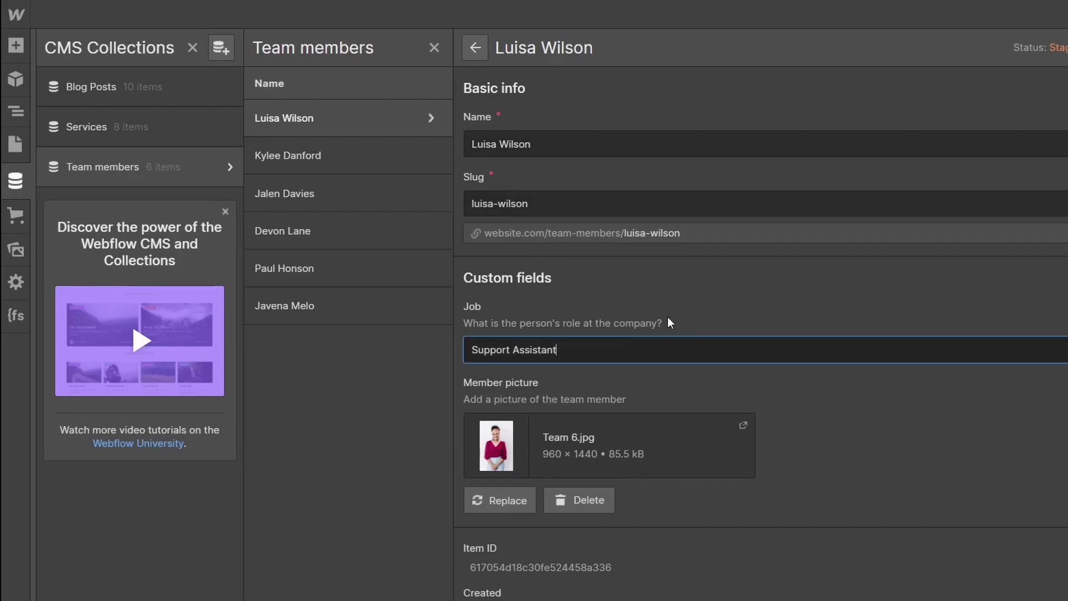
scroll(668, 316, down, 1)
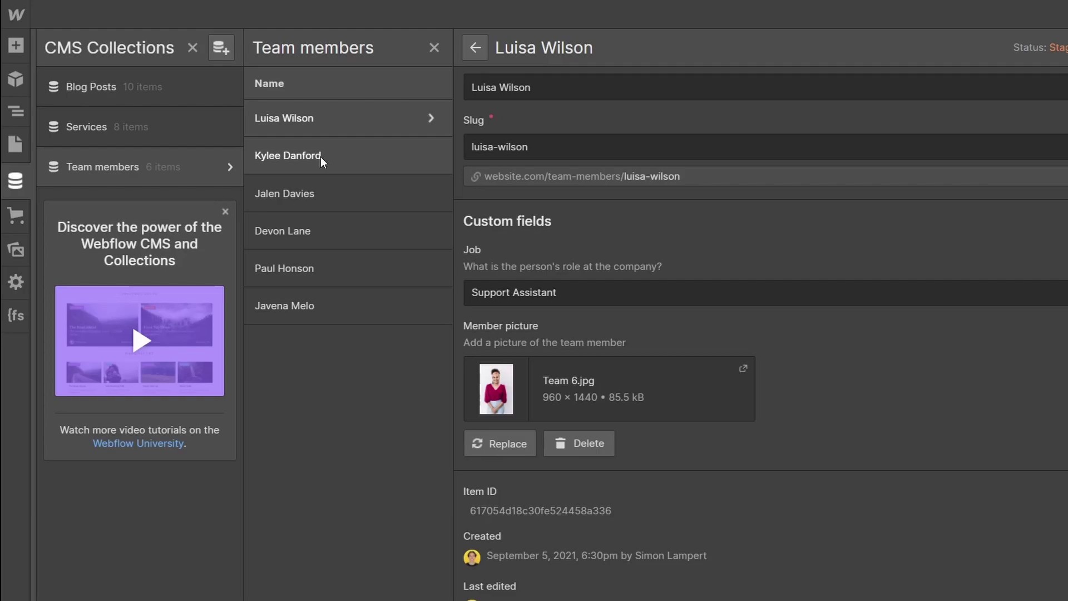
click(301, 158)
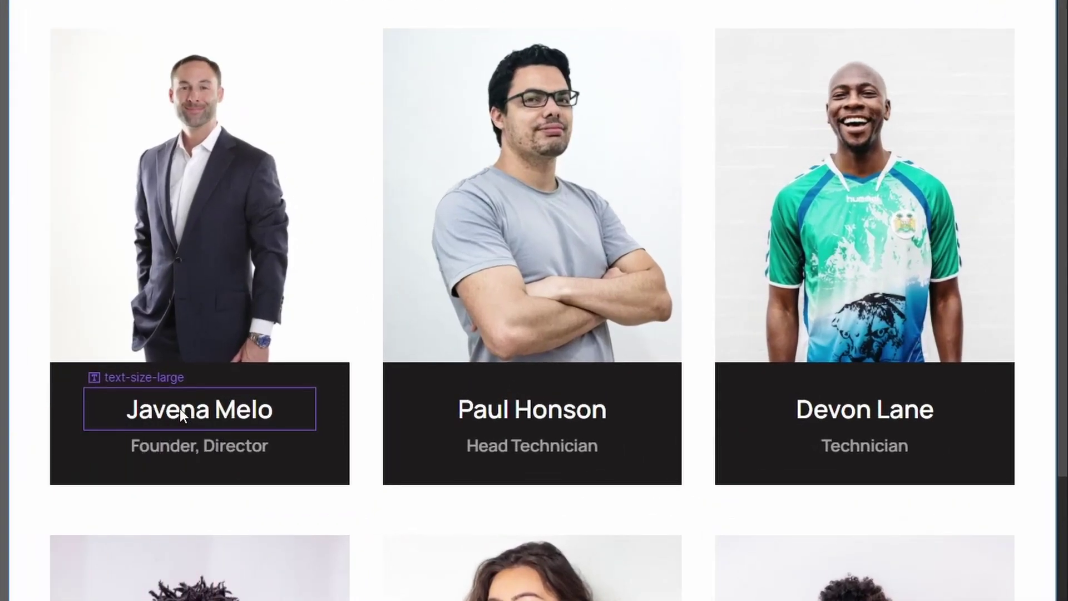
Select the first card's text-size-large name heading and open its Inner Text Settings.
click(221, 384)
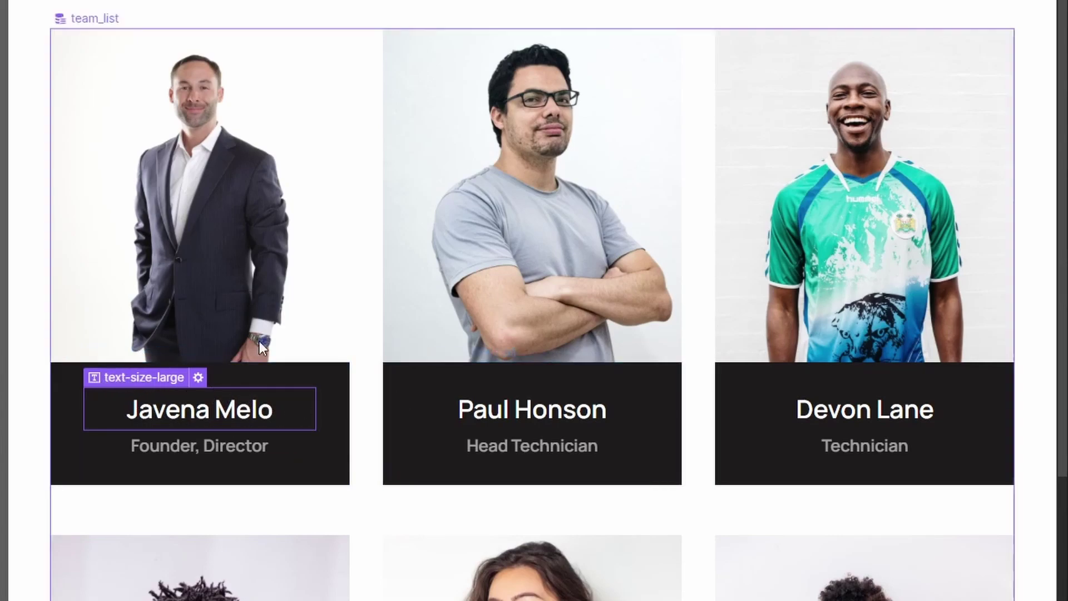
scroll(356, 178, up, 2)
click(389, 71)
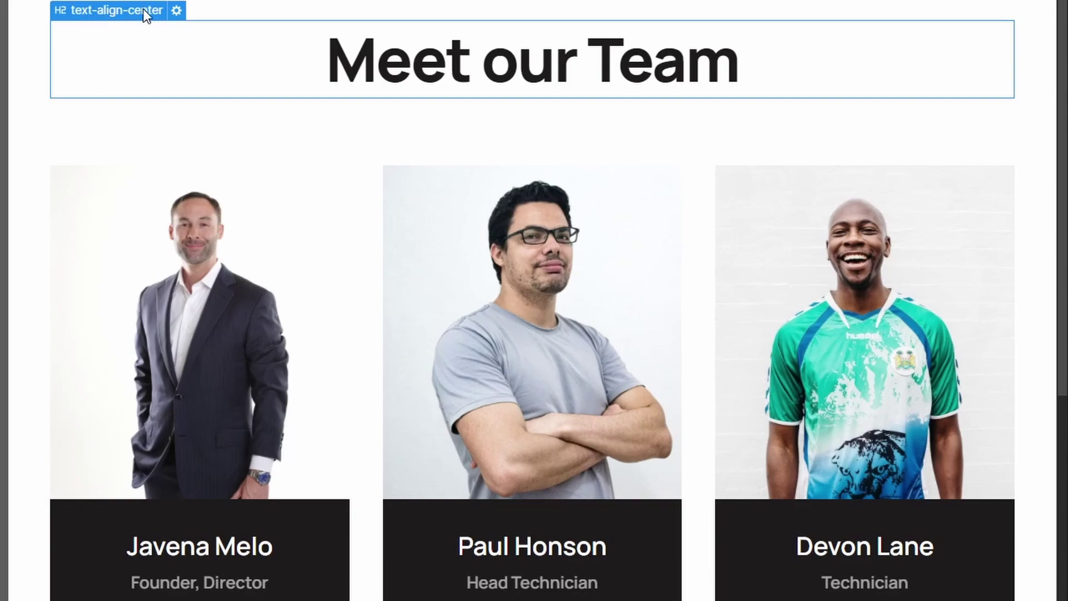
scroll(212, 437, down, 1)
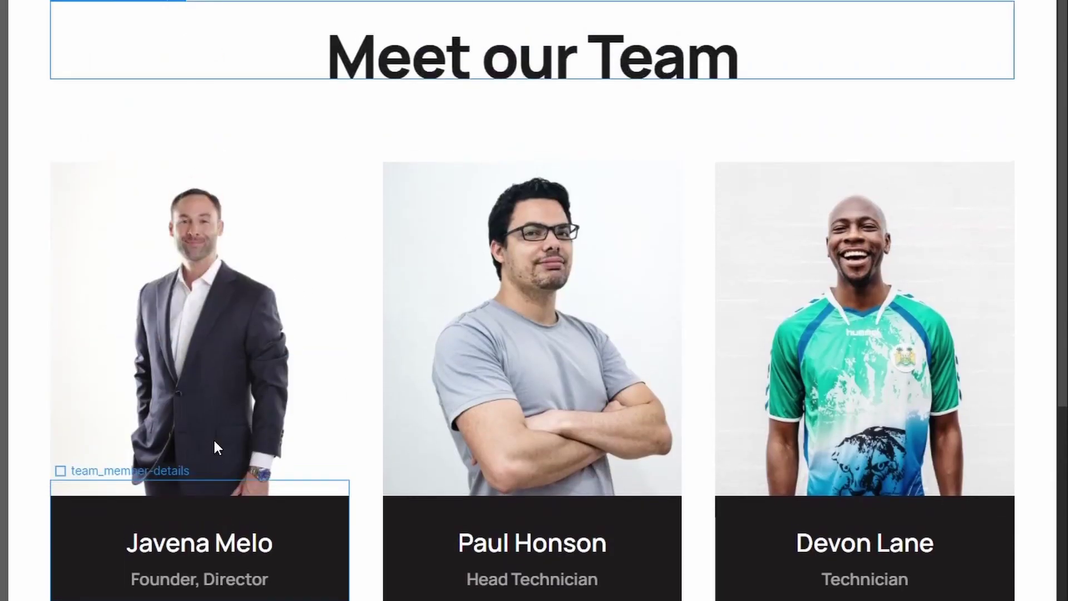
click(218, 426)
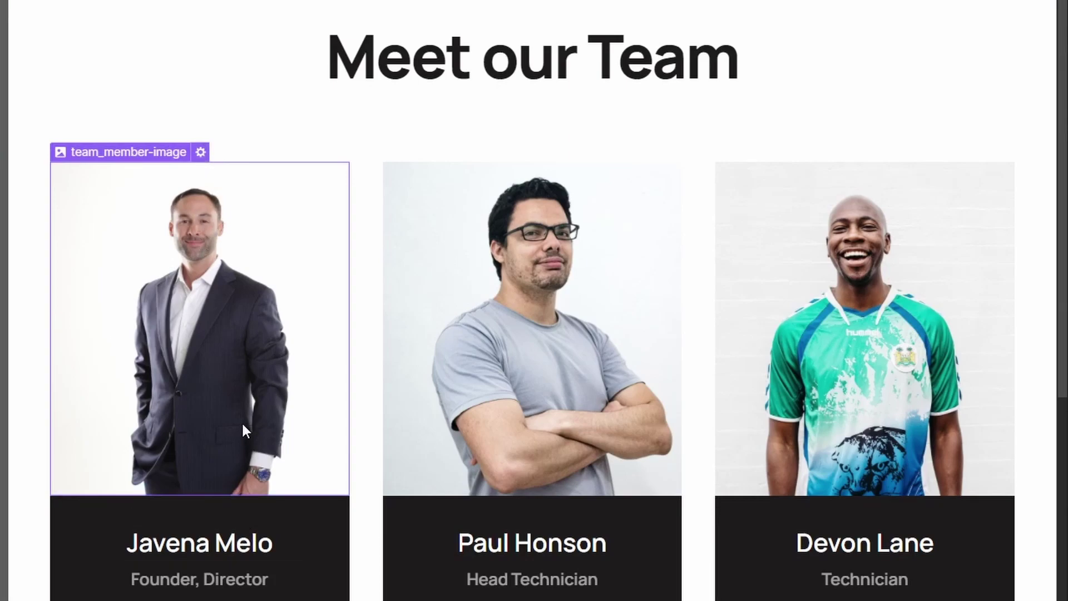
click(258, 536)
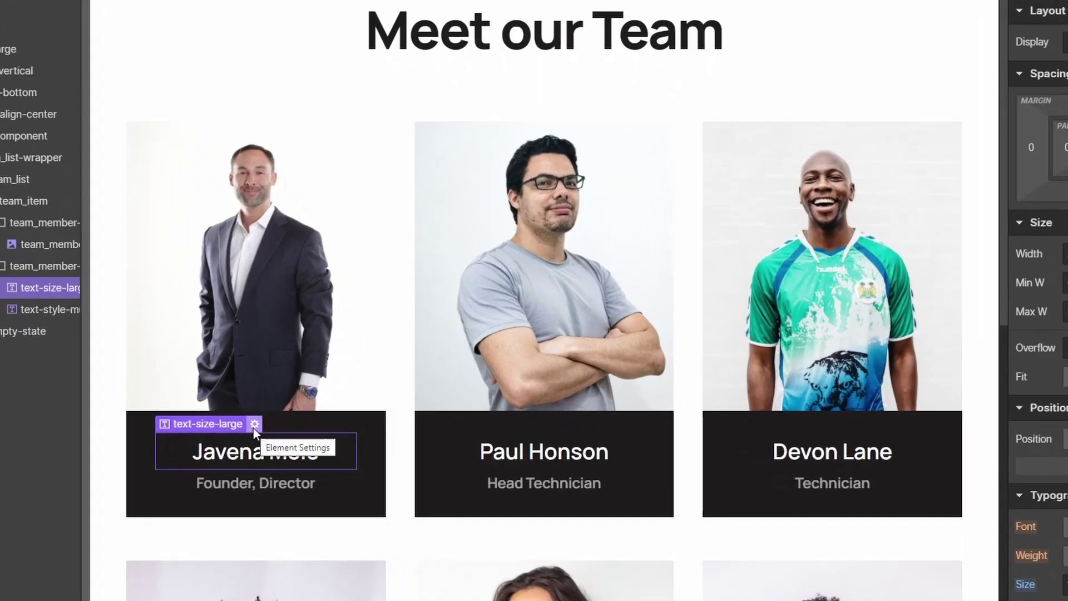
click(254, 425)
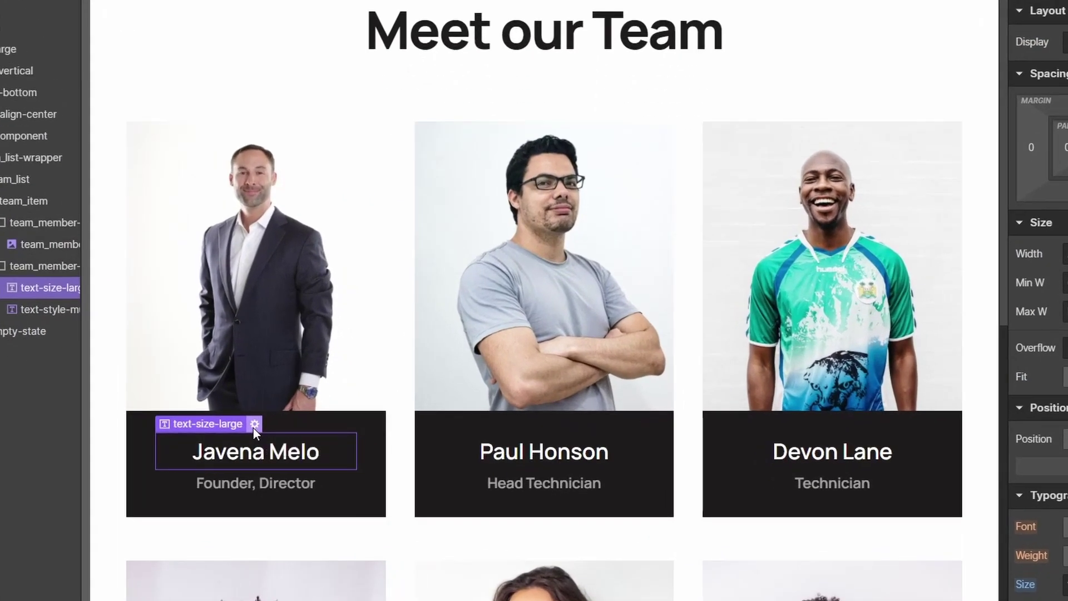
scroll(278, 390, down, 2)
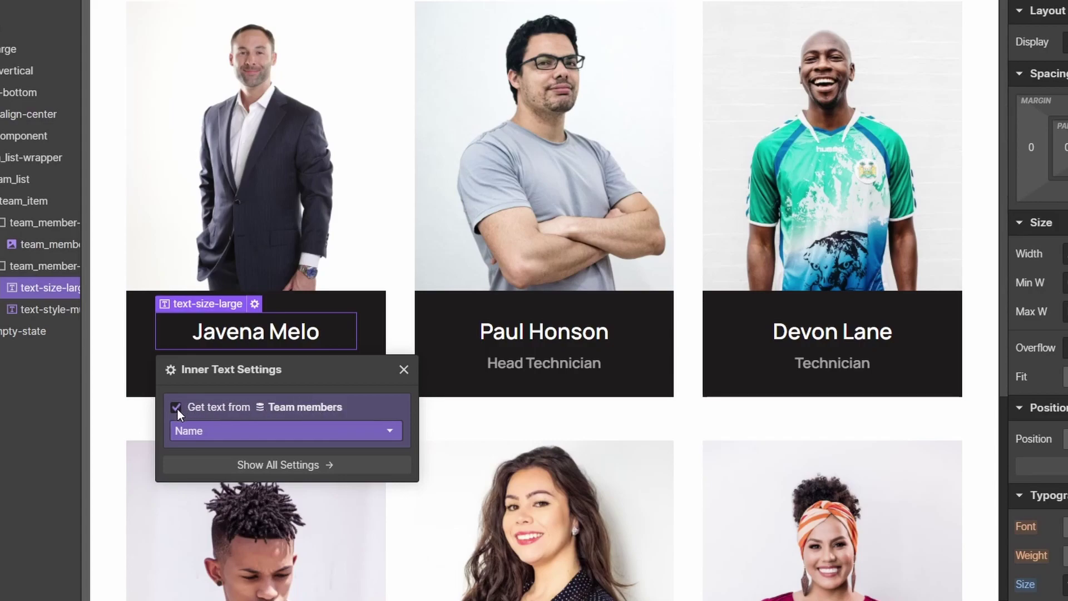
click(388, 430)
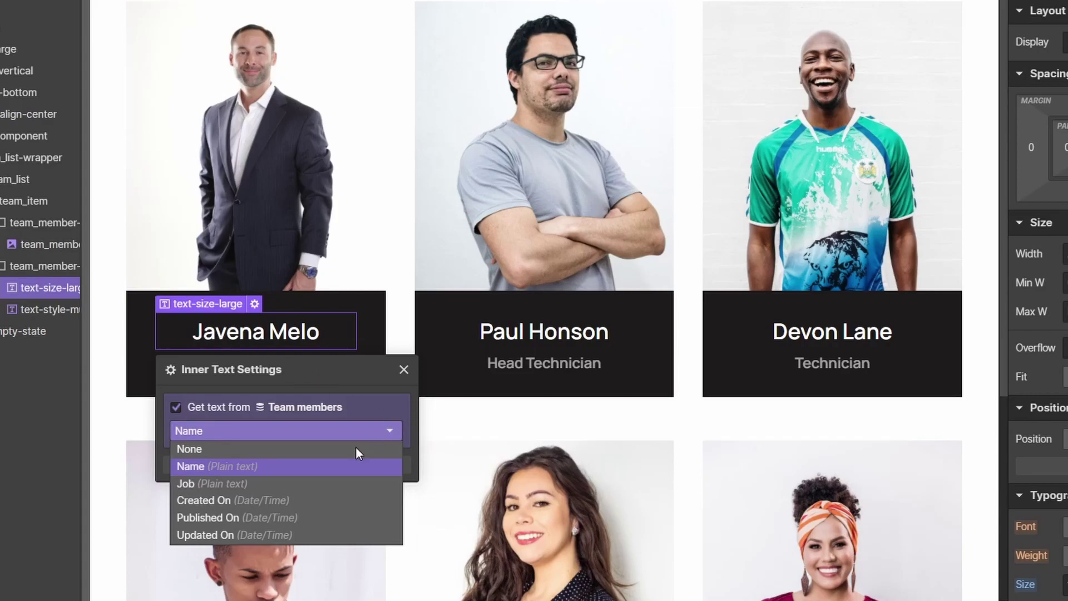
click(393, 428)
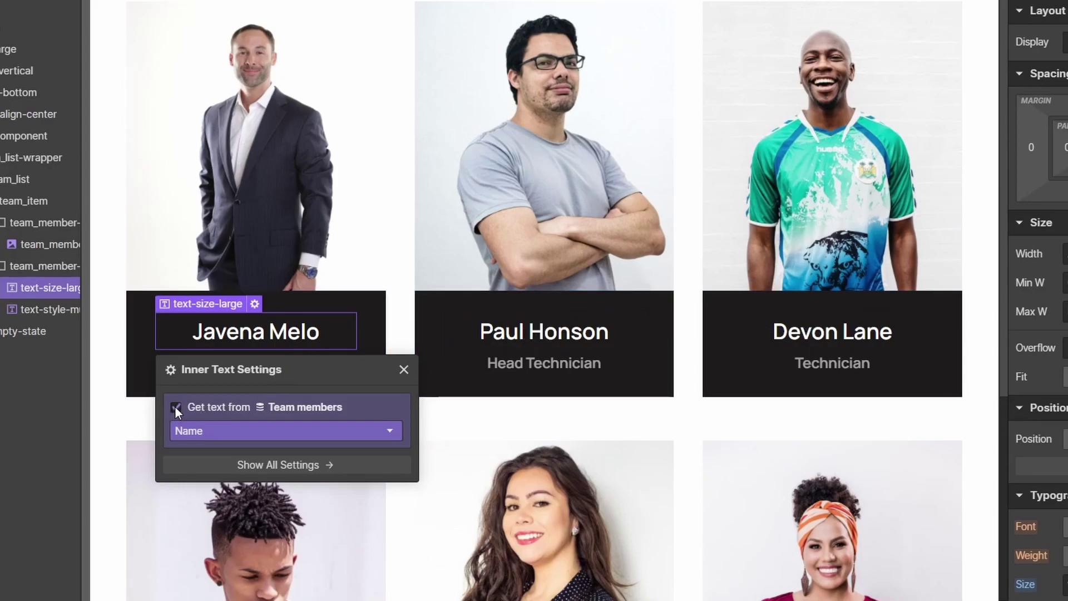
click(190, 426)
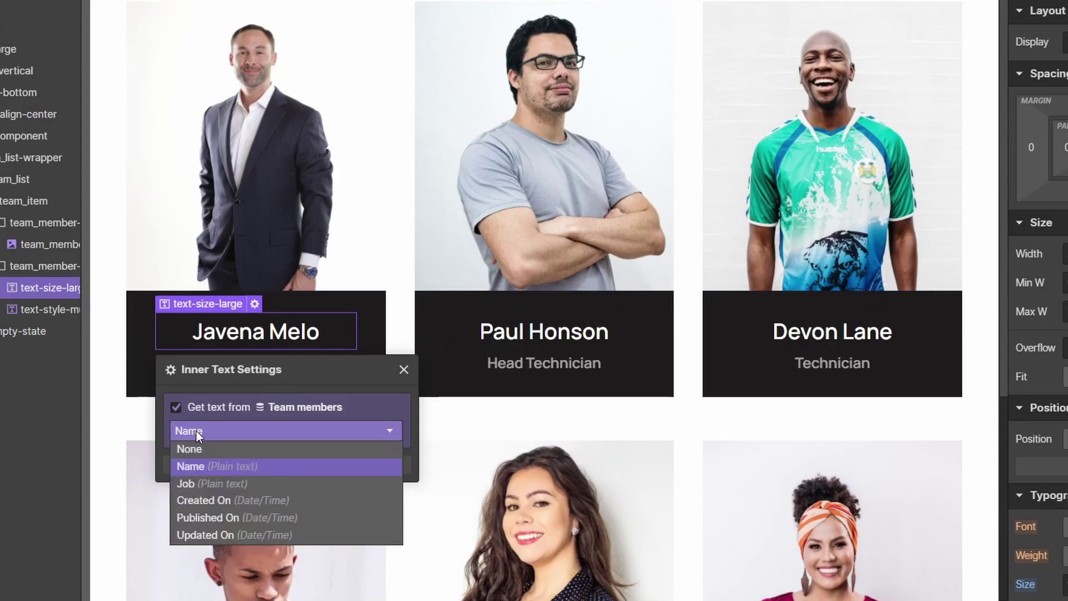
click(218, 482)
click(404, 369)
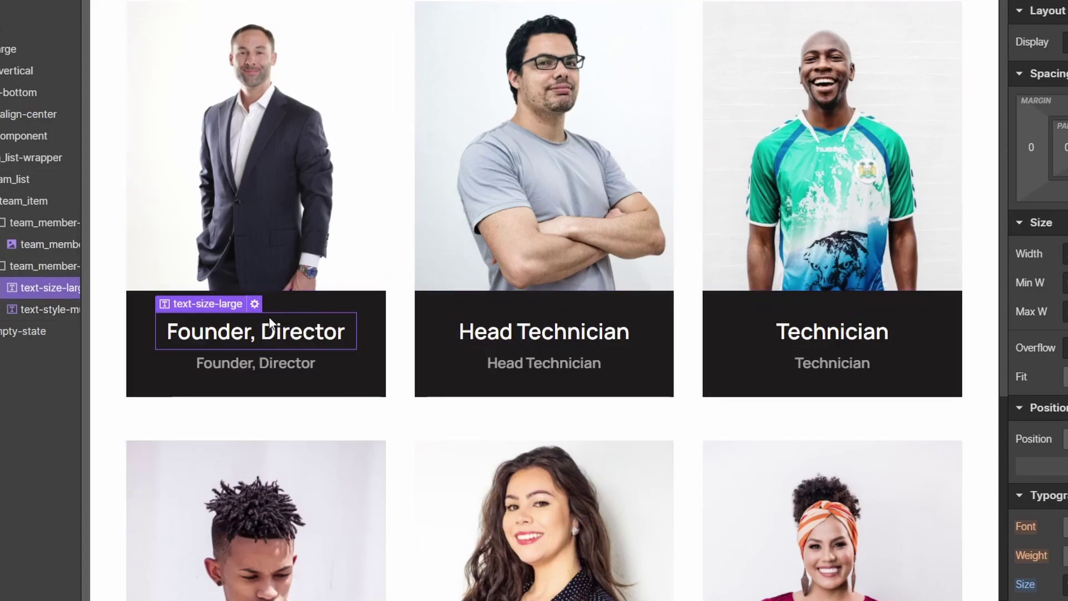
click(255, 304)
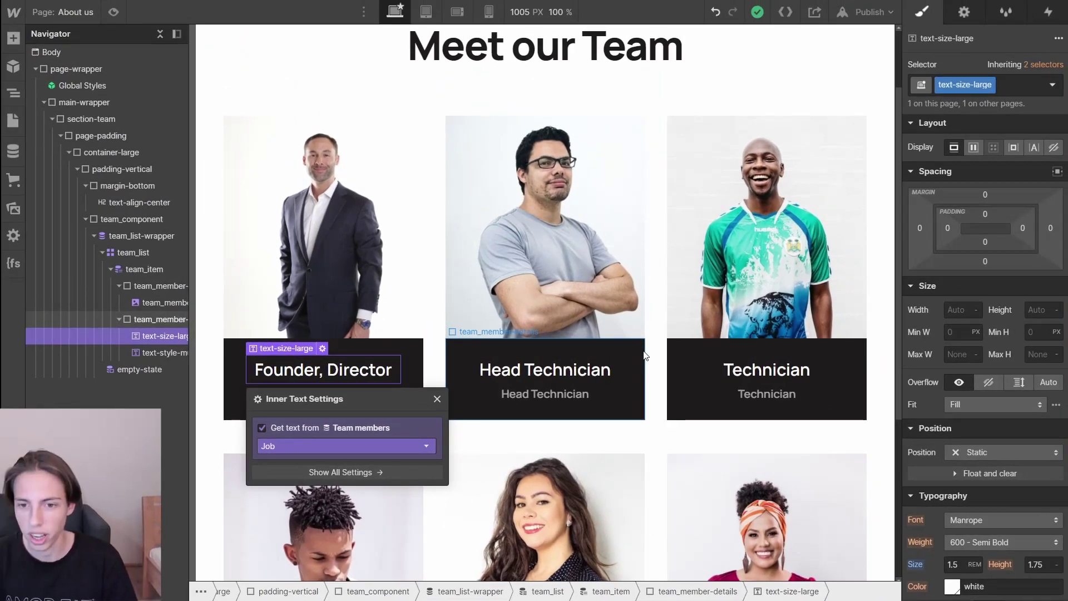
click(437, 399)
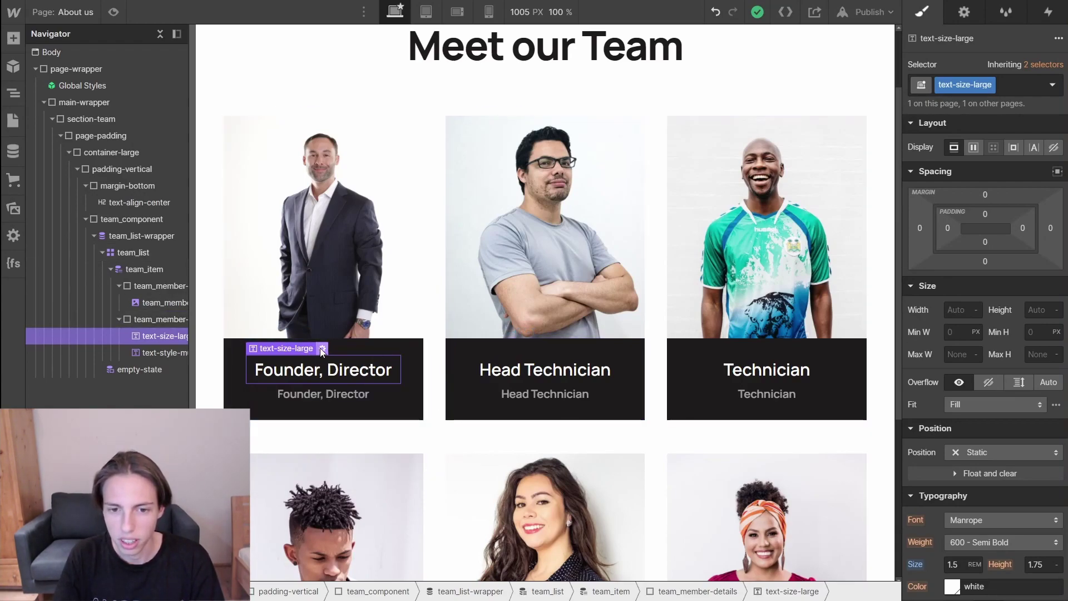
click(321, 349)
click(438, 400)
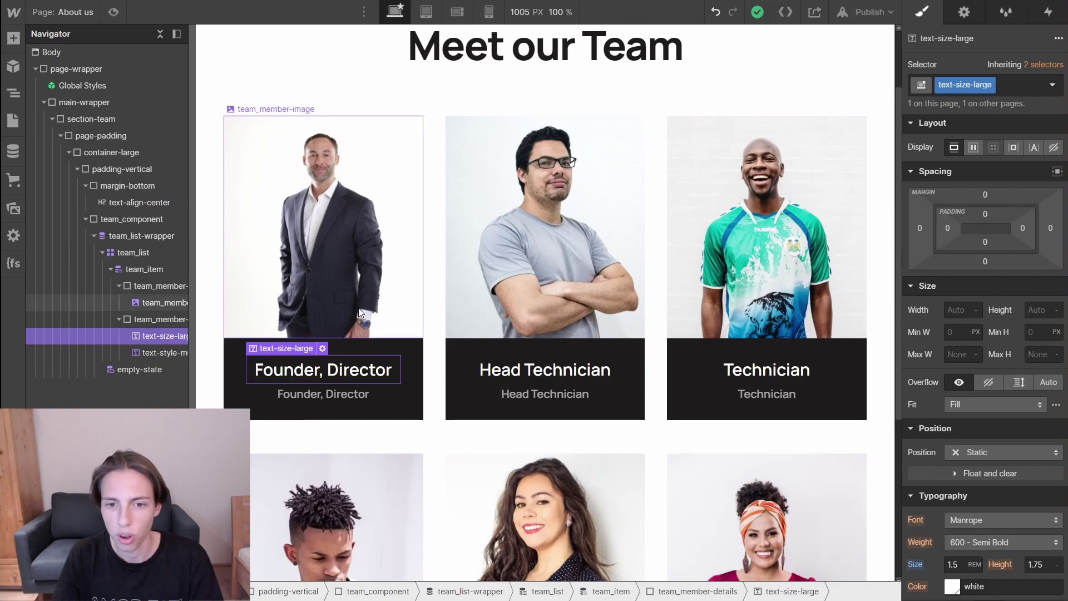
click(322, 348)
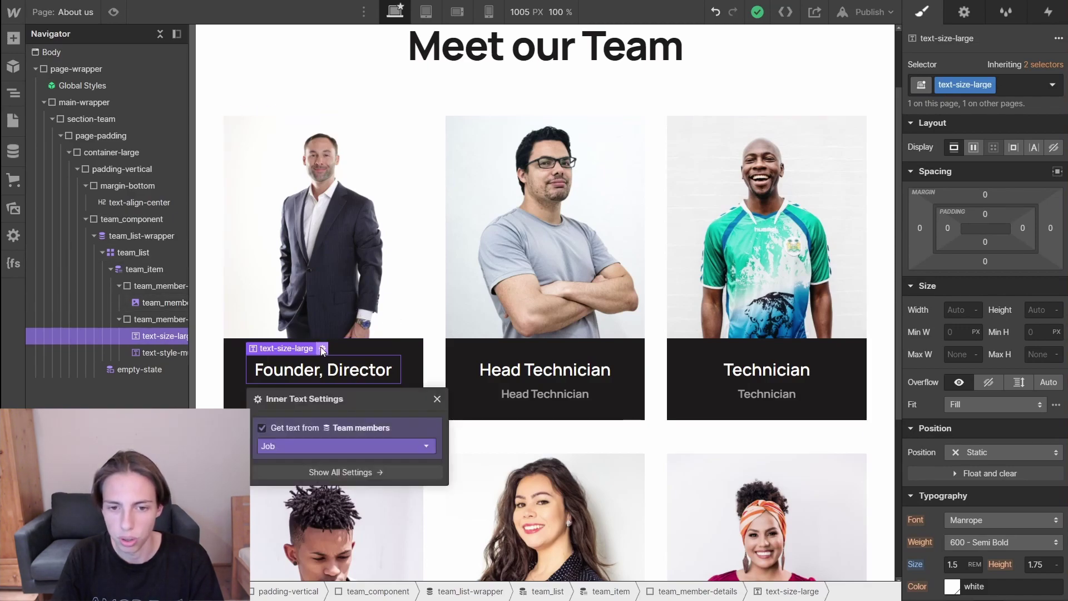
click(271, 446)
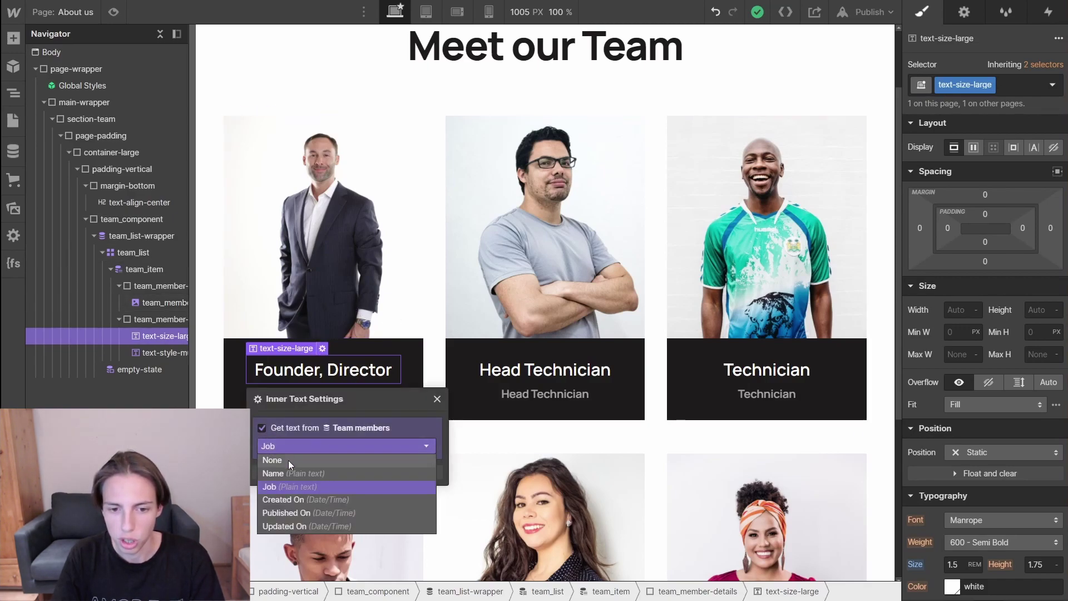
click(294, 472)
scroll(691, 372, down, 2)
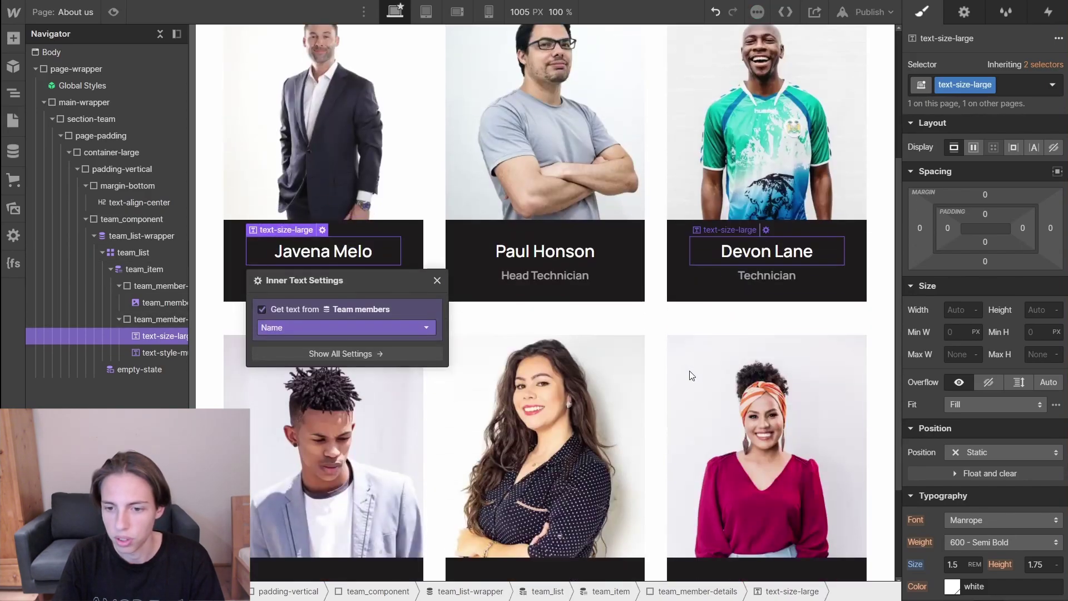
Unbind the first card's name heading from its collection field.
scroll(692, 376, down, 2)
scroll(640, 434, up, 5)
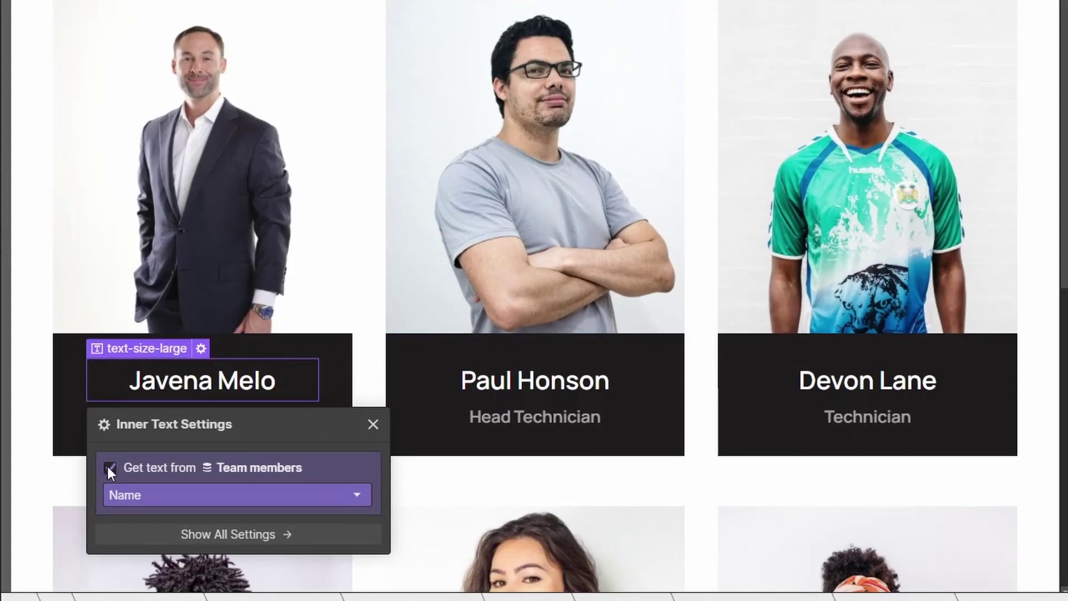
click(109, 468)
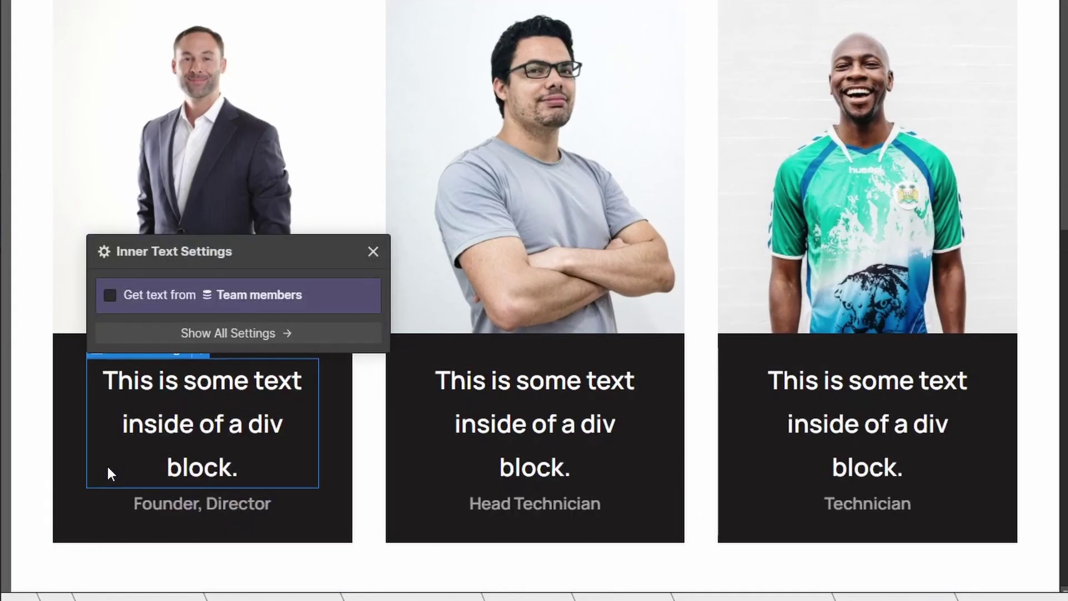
click(373, 252)
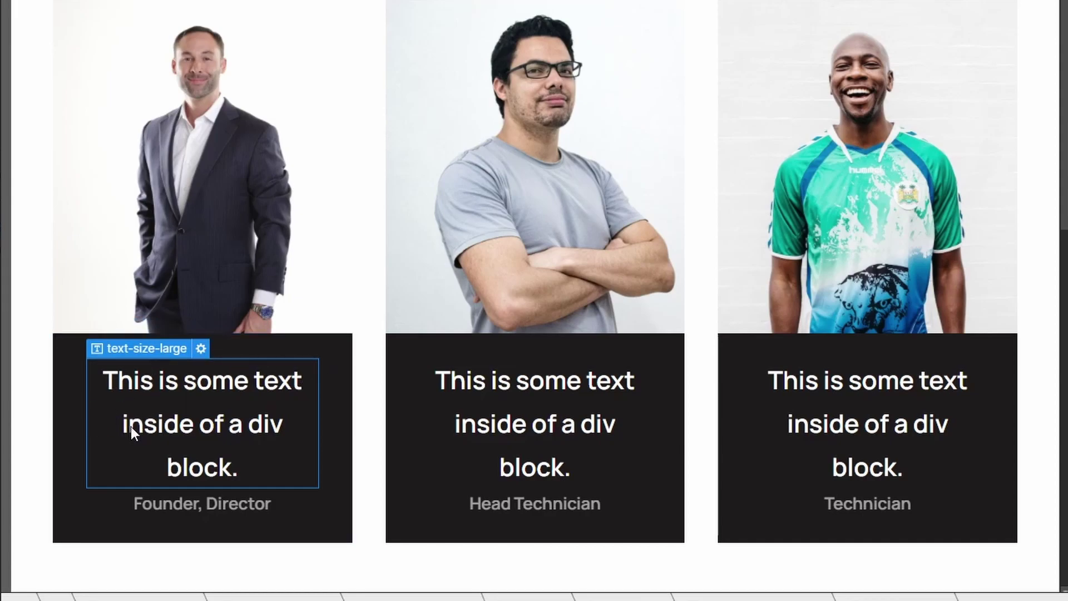
Bind the card's large text to the Team members Name field via 'Get text from Team members'.
click(200, 352)
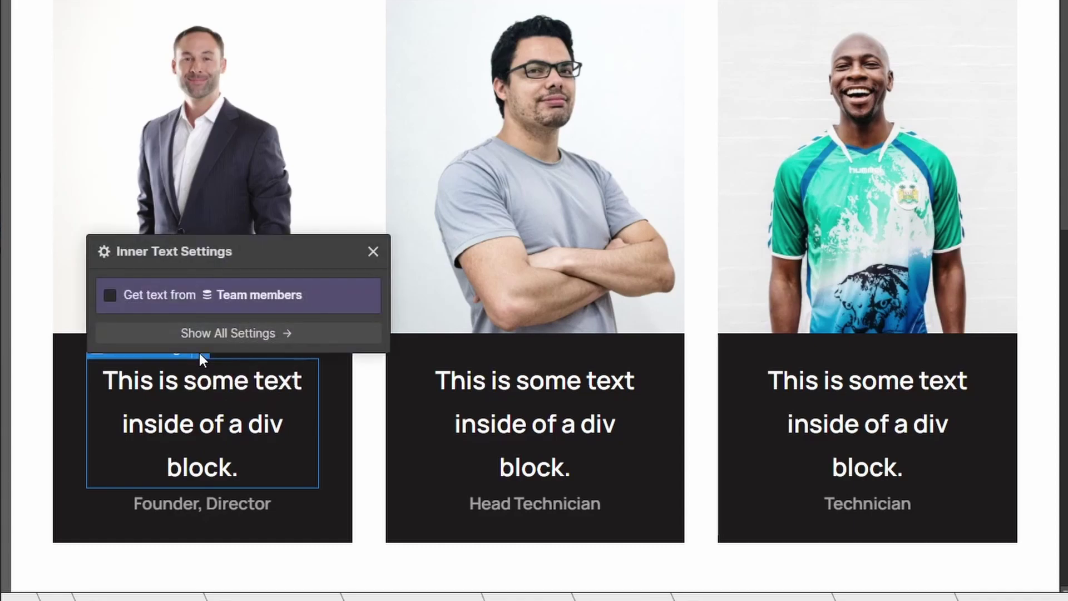
scroll(619, 395, down, 8)
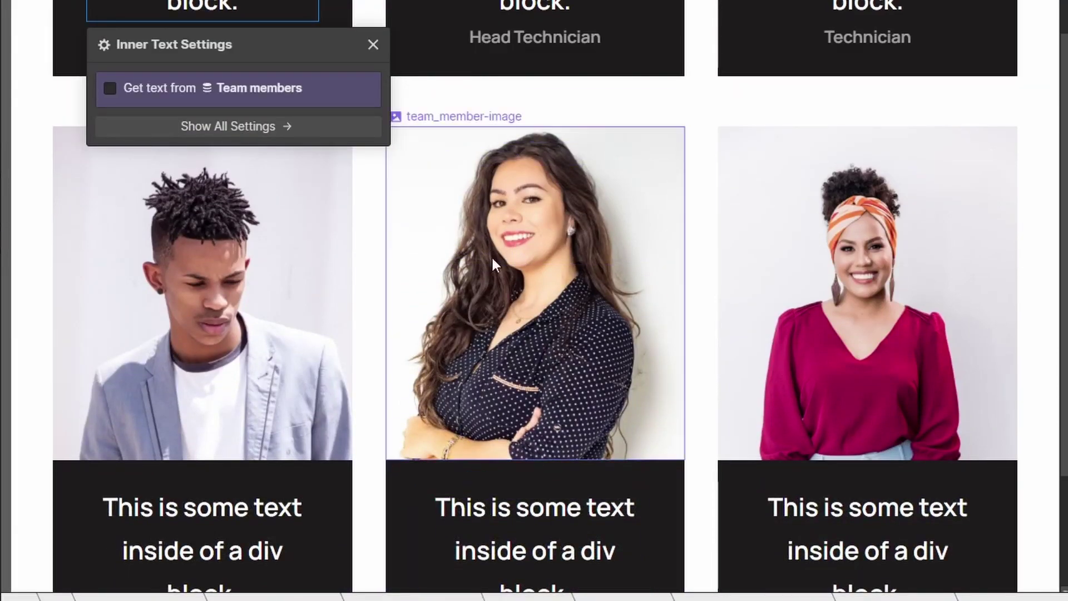
scroll(468, 218, up, 2)
scroll(496, 217, up, 5)
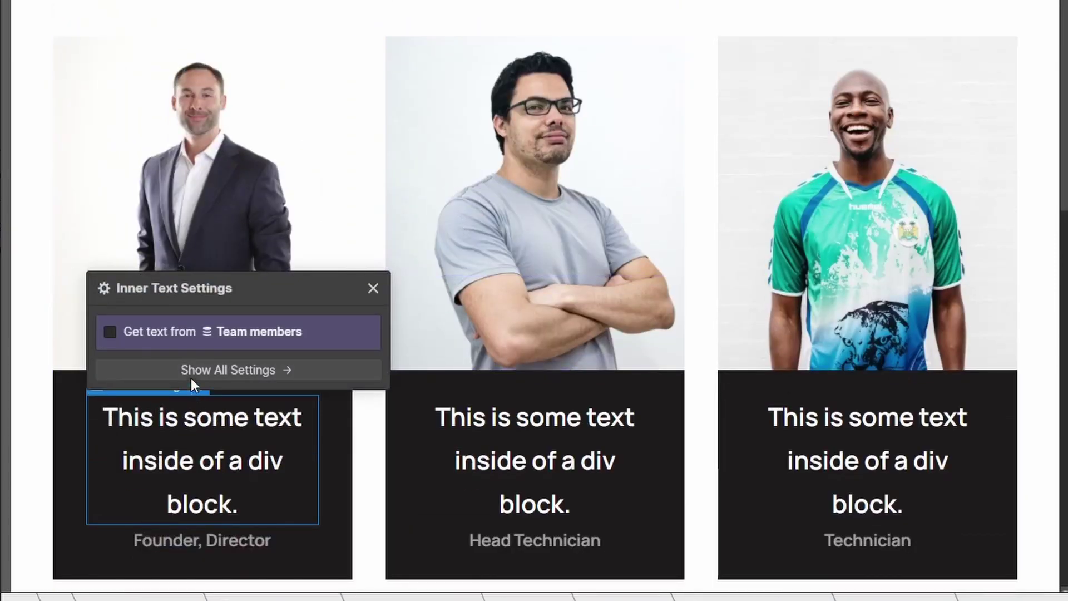
click(109, 331)
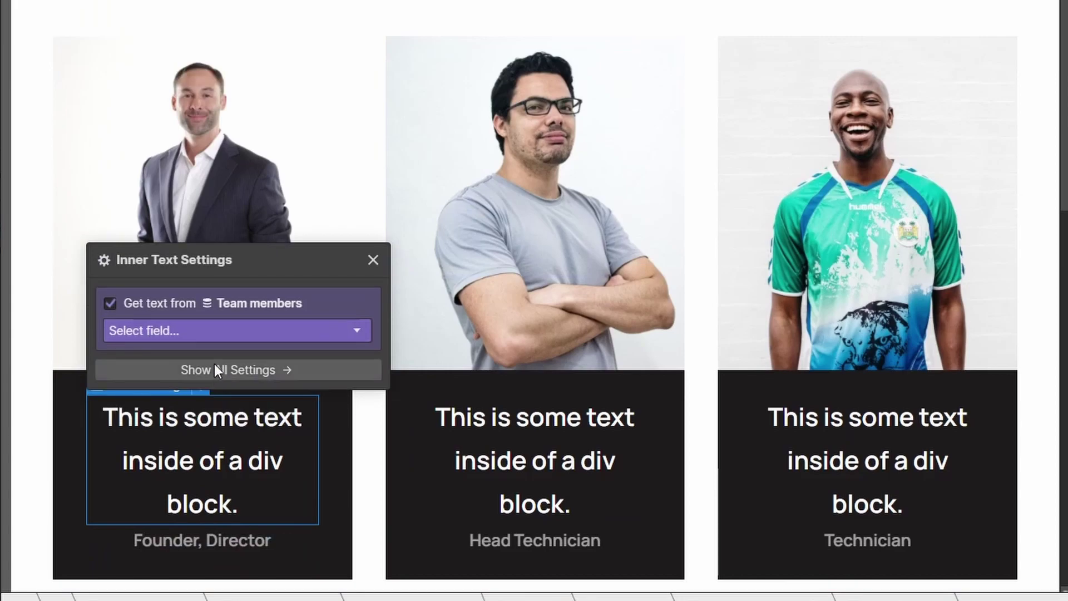
click(161, 330)
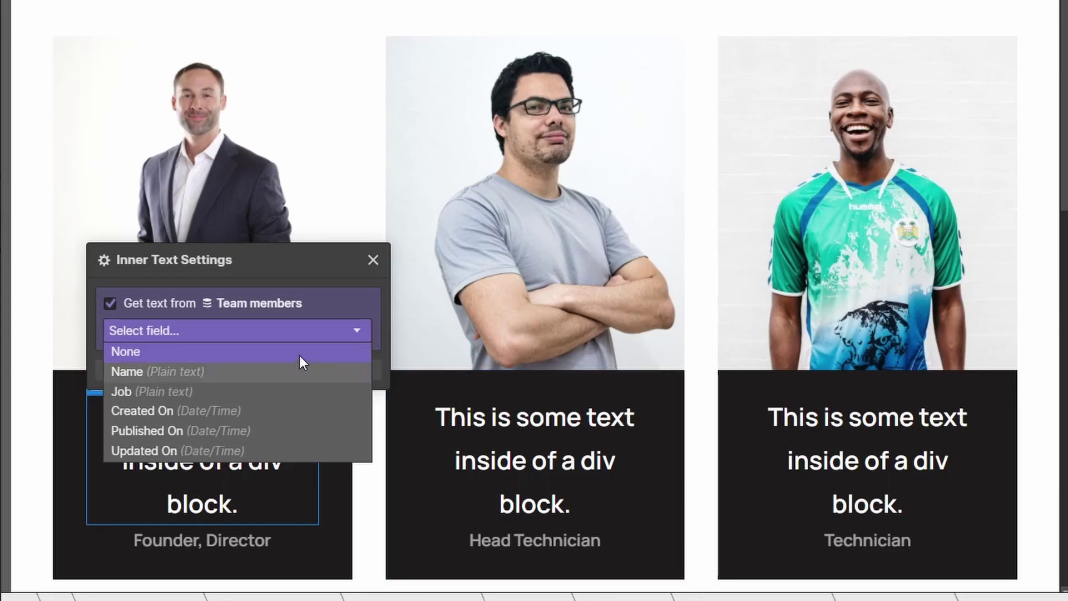
click(241, 373)
click(373, 260)
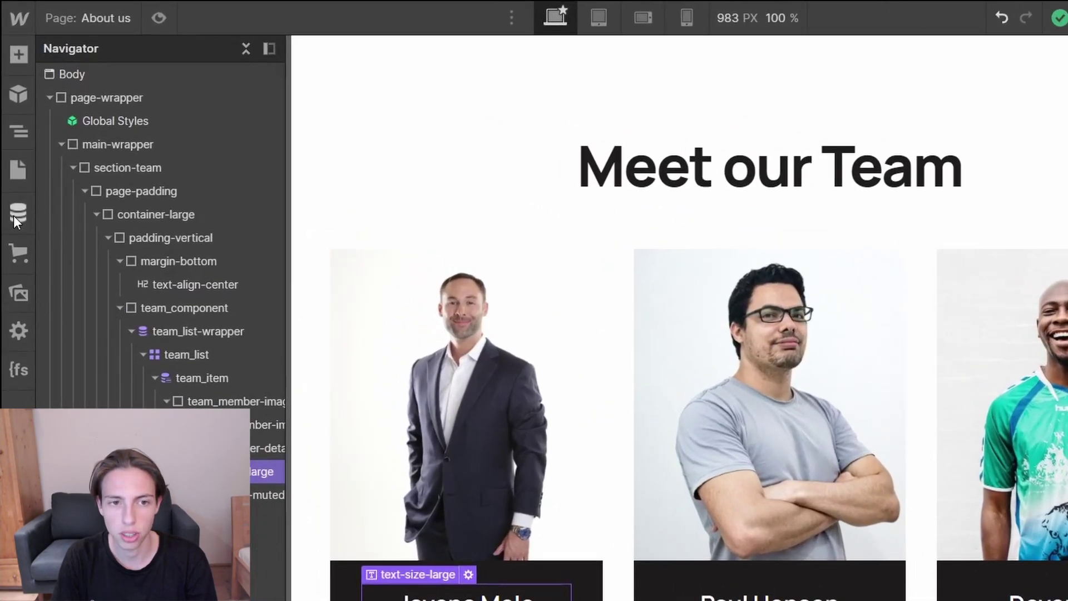
Open the Team members collection settings and start a new custom field.
click(16, 214)
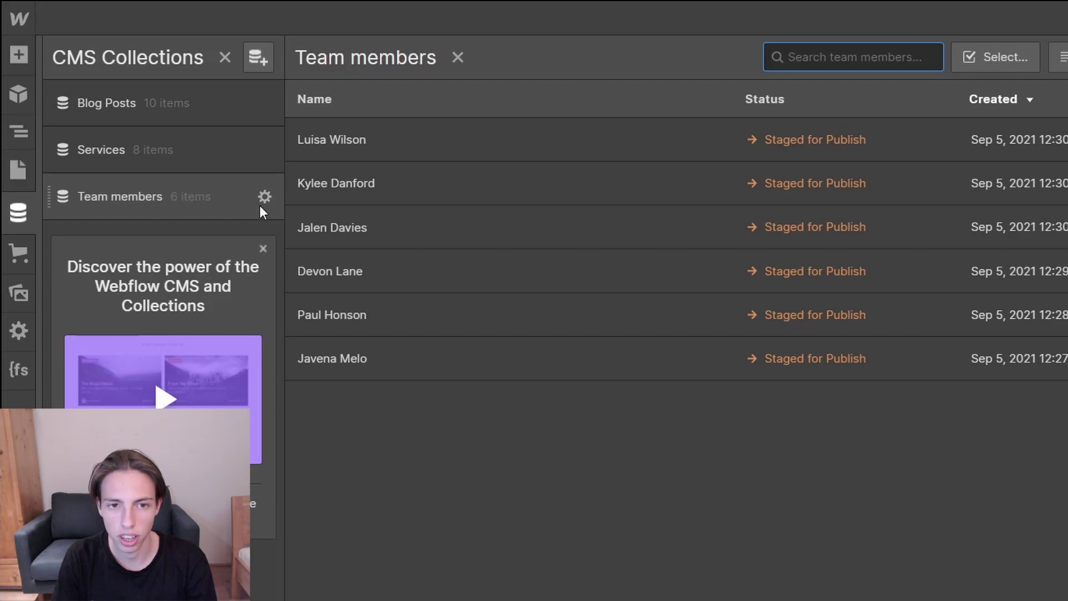
click(265, 196)
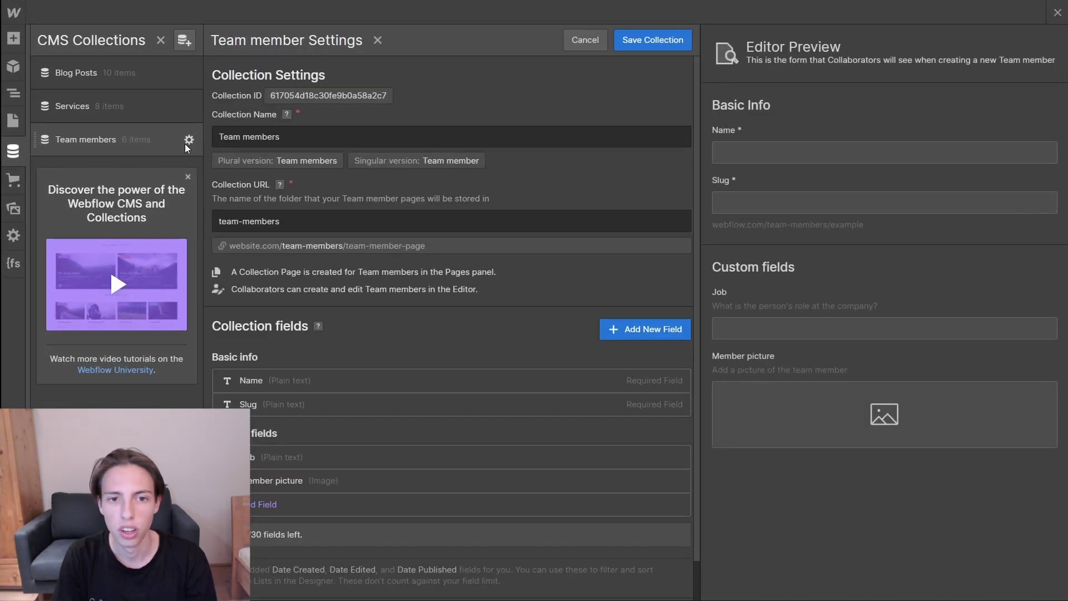
scroll(333, 402, down, 1)
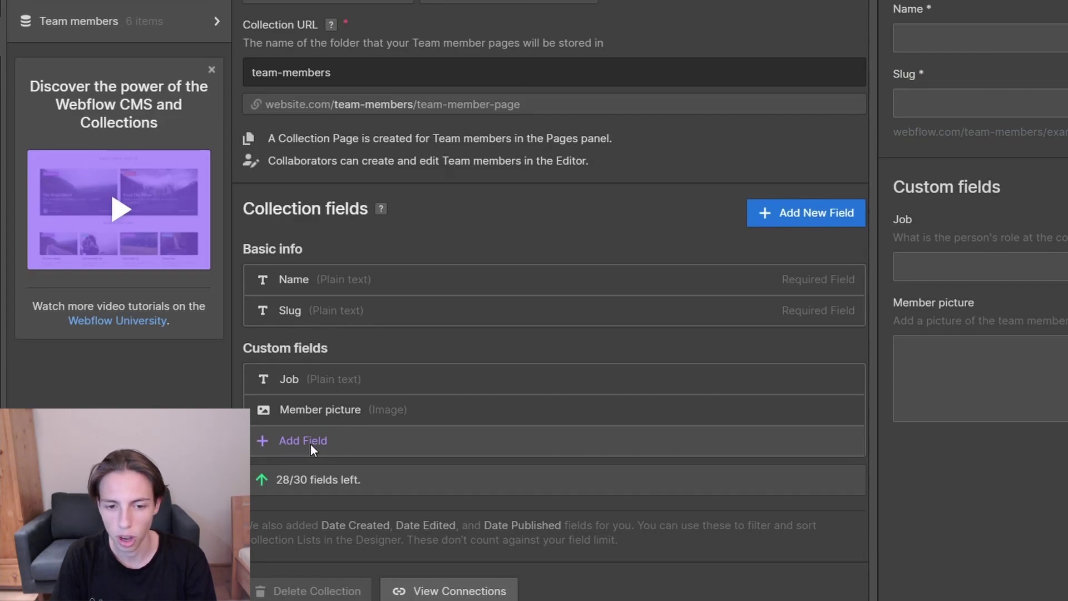
click(310, 443)
scroll(329, 333, down, 2)
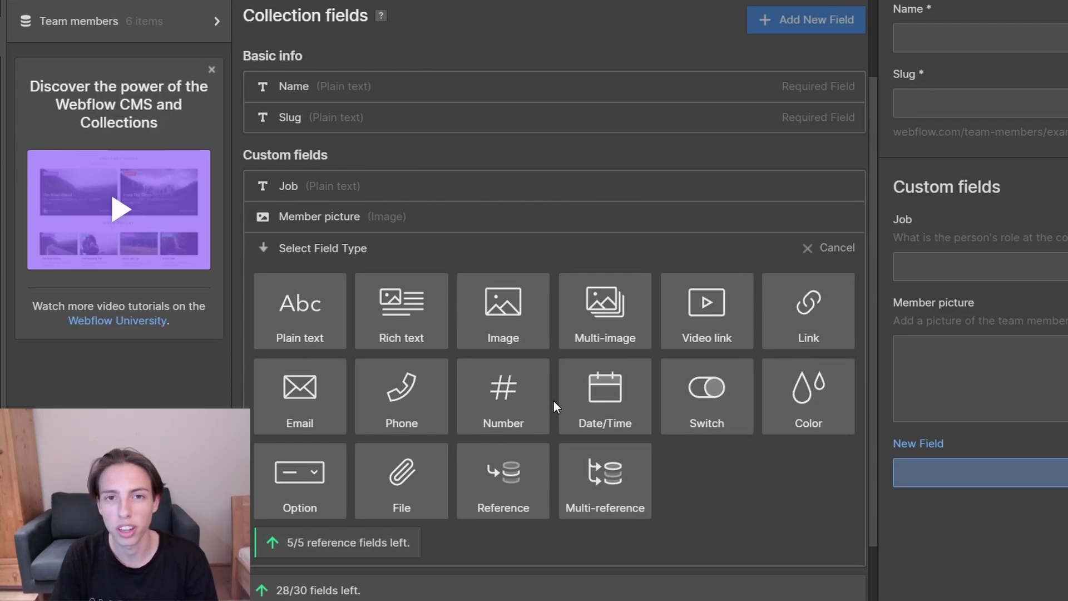
Add a Plain text field labelled 'Tutorial field' and save the collection changes.
click(295, 315)
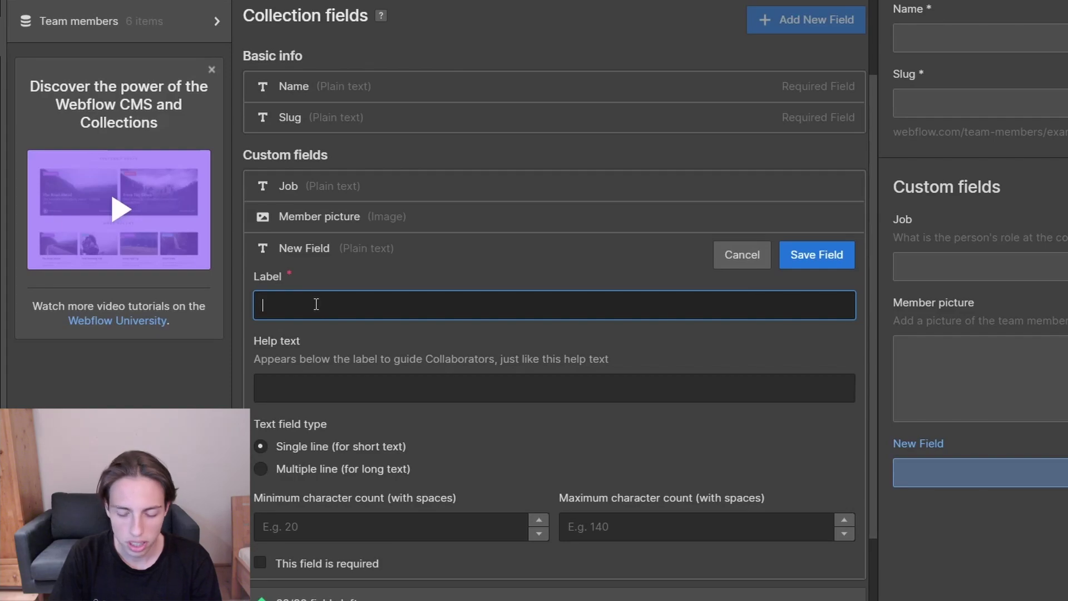
text(Tutorial field)
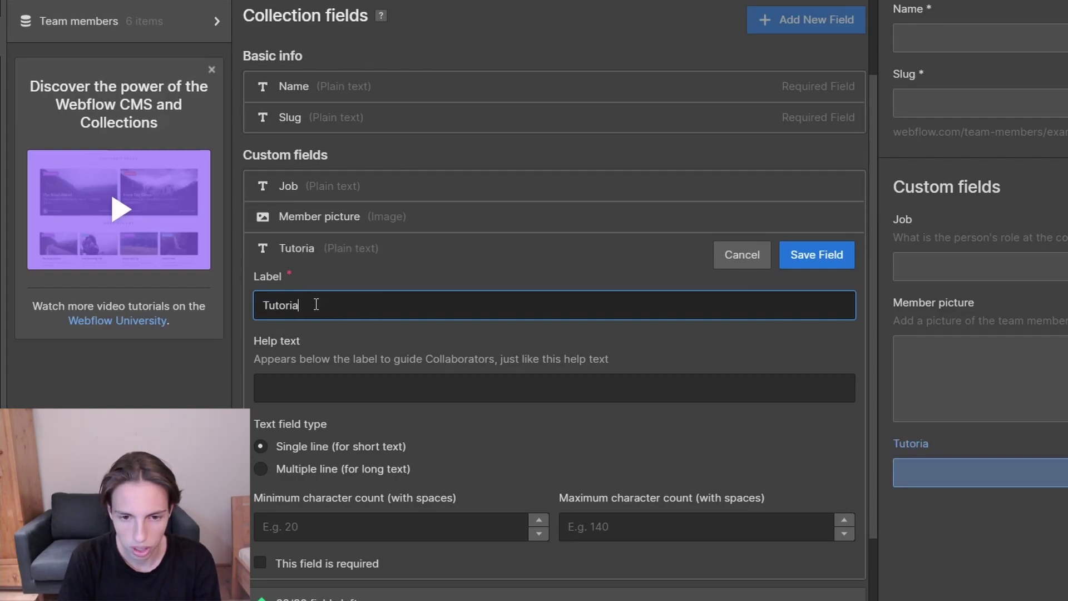
click(472, 264)
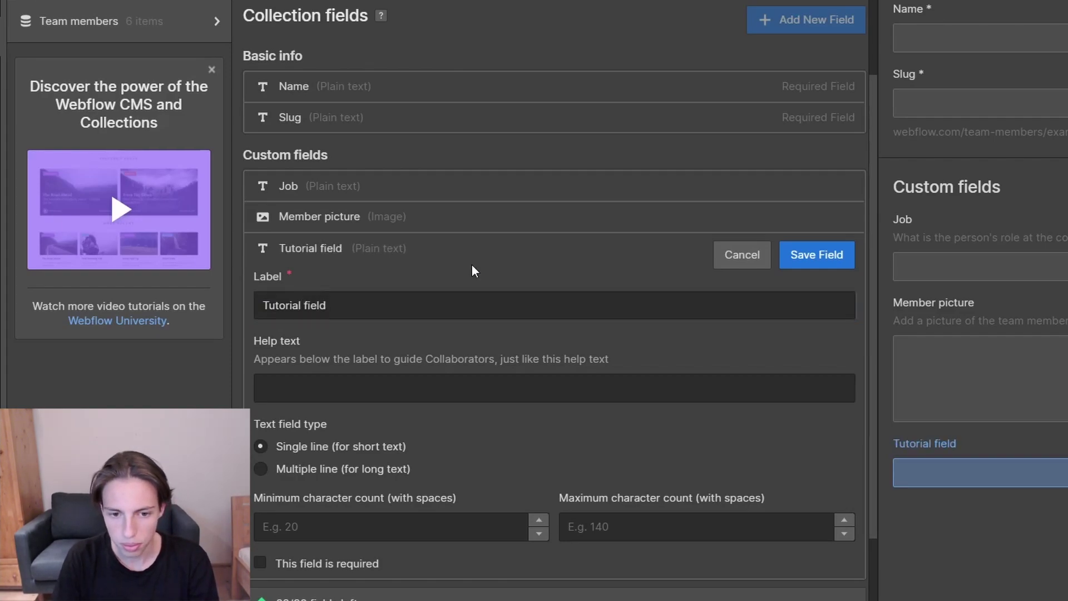
click(799, 259)
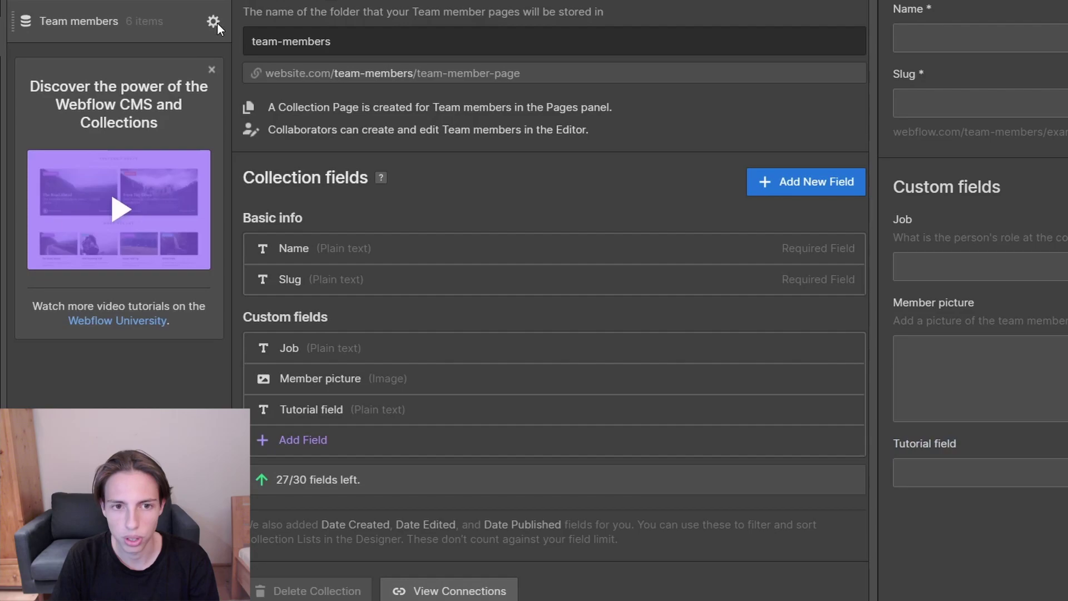
click(122, 25)
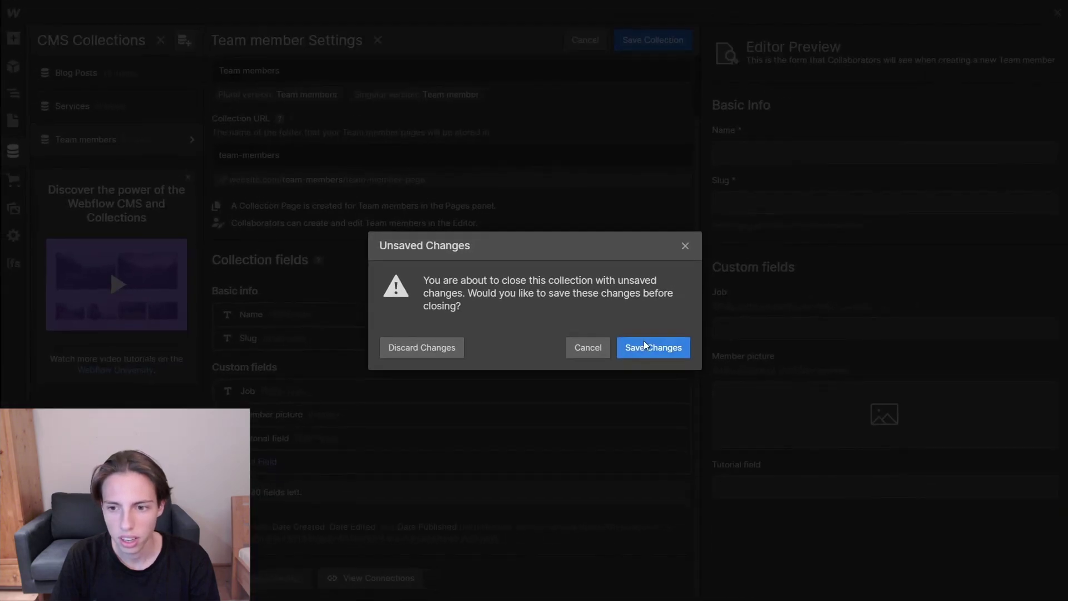
click(649, 348)
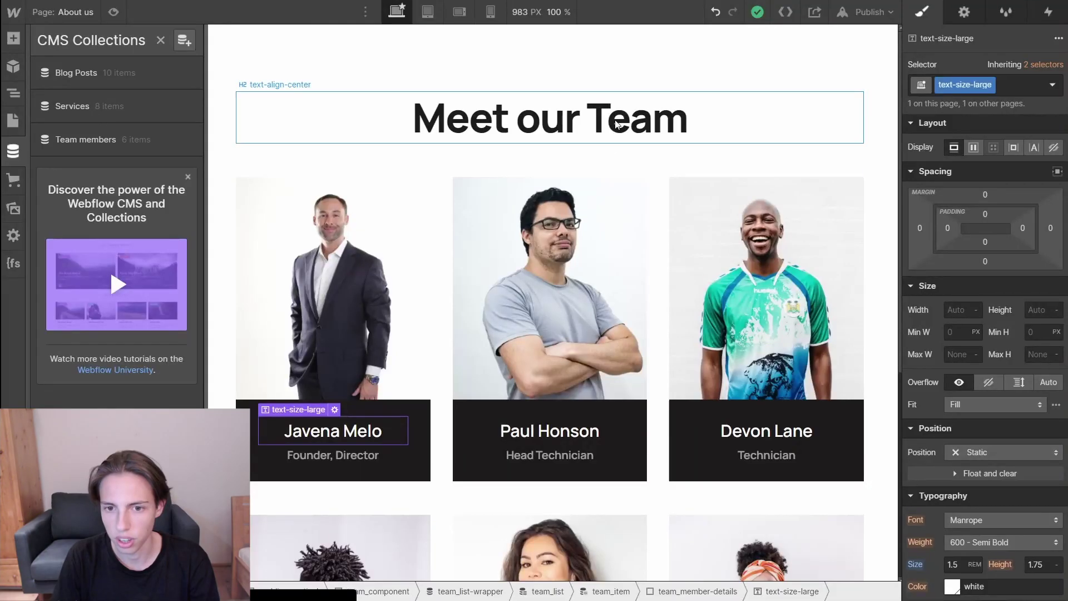
Look through the first two team member entries to locate their Tutorial field.
click(92, 140)
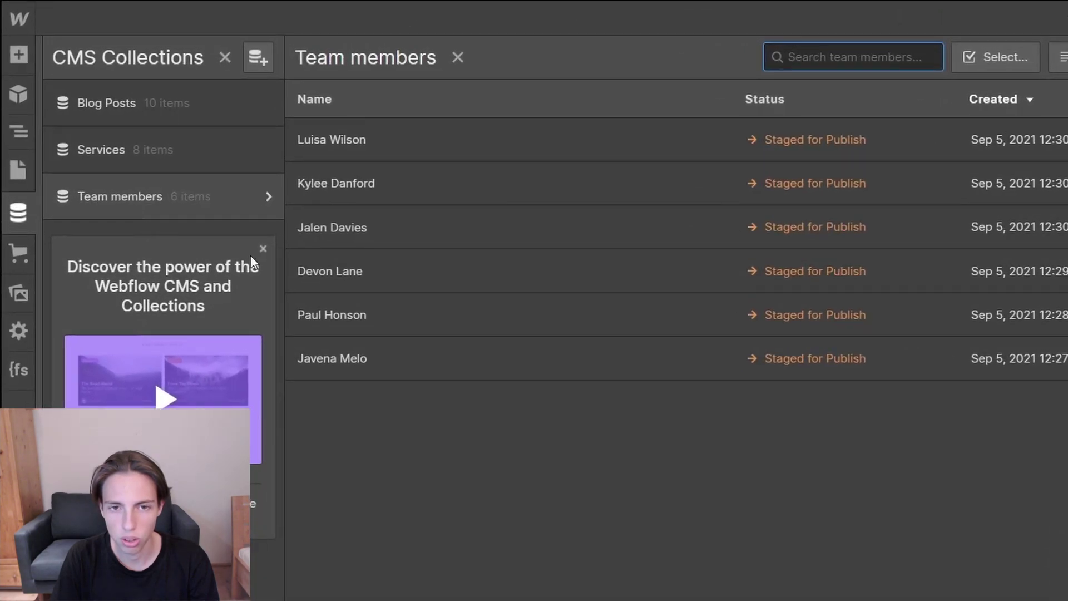
click(538, 152)
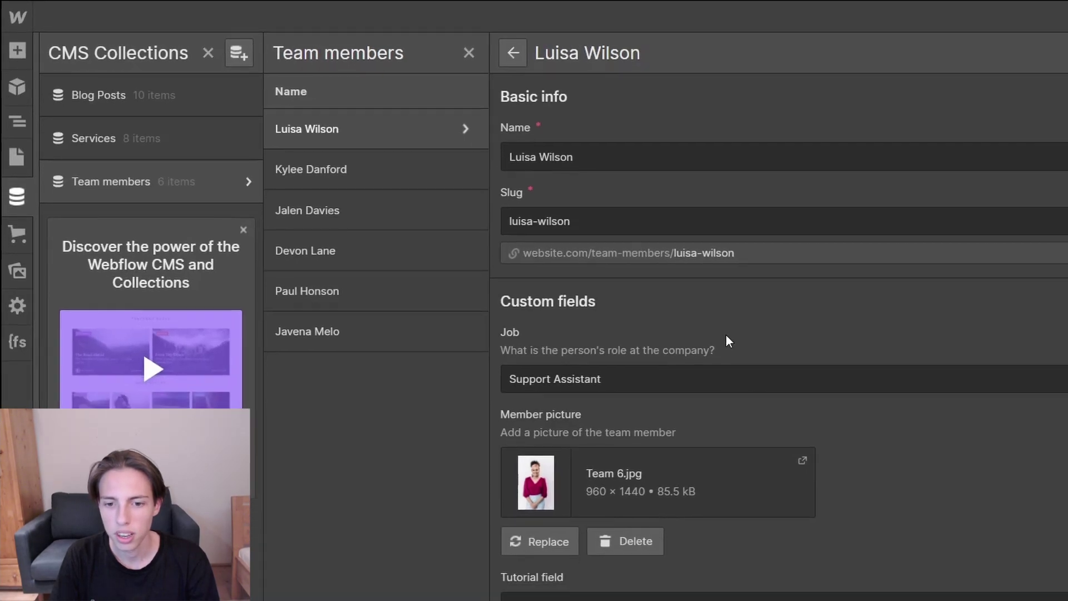
scroll(726, 334, down, 3)
click(534, 390)
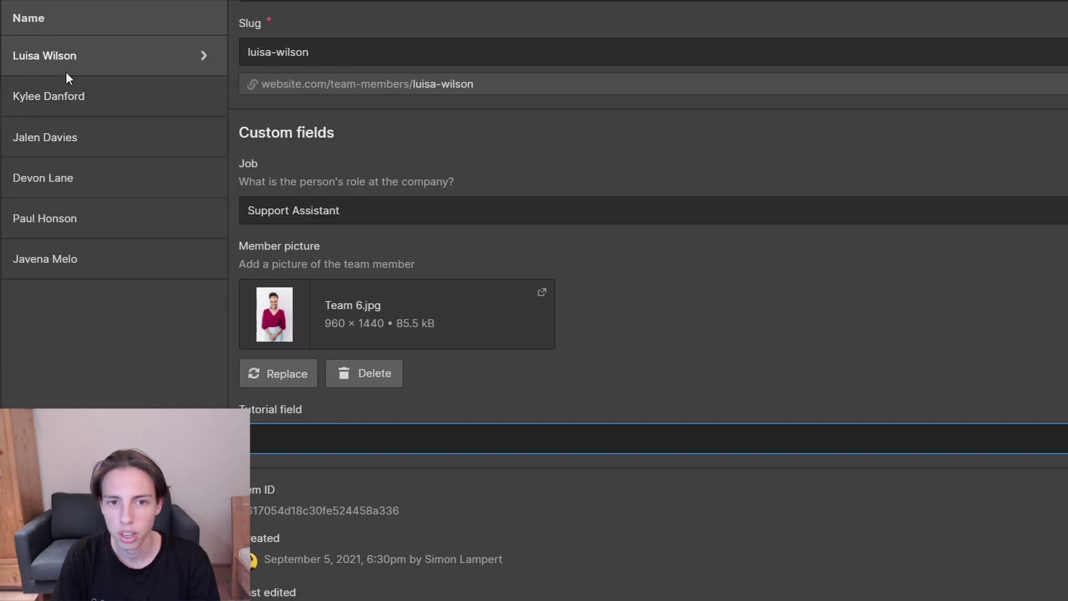
click(81, 108)
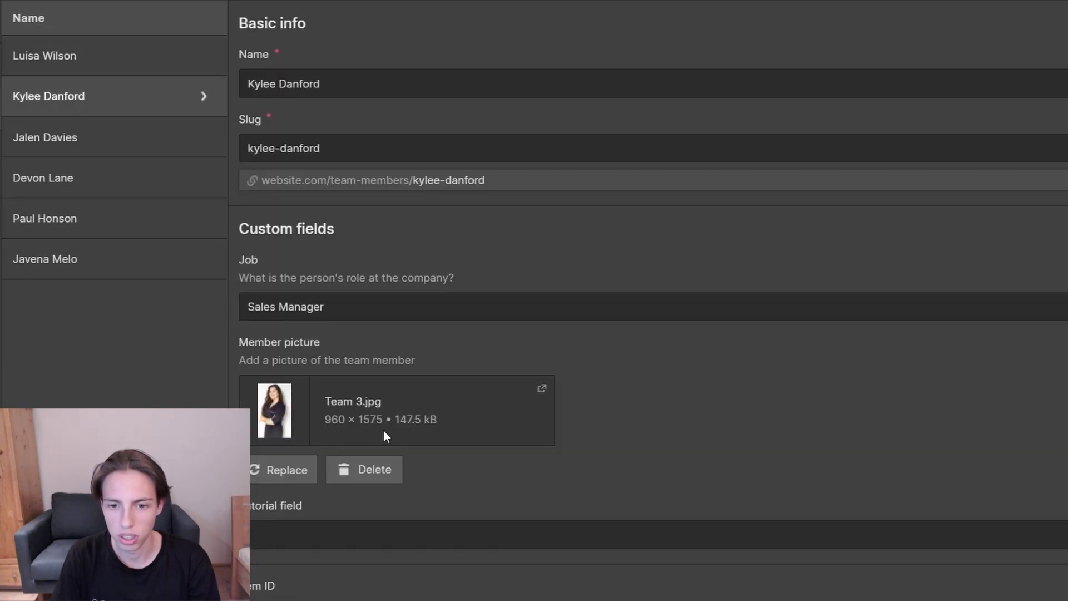
scroll(382, 428, down, 2)
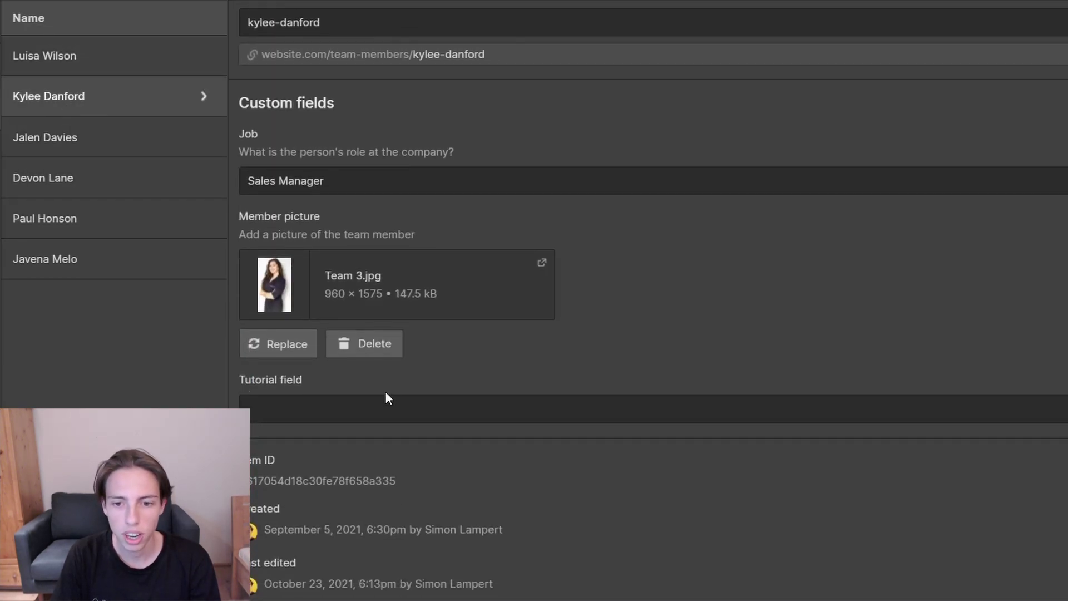
click(305, 399)
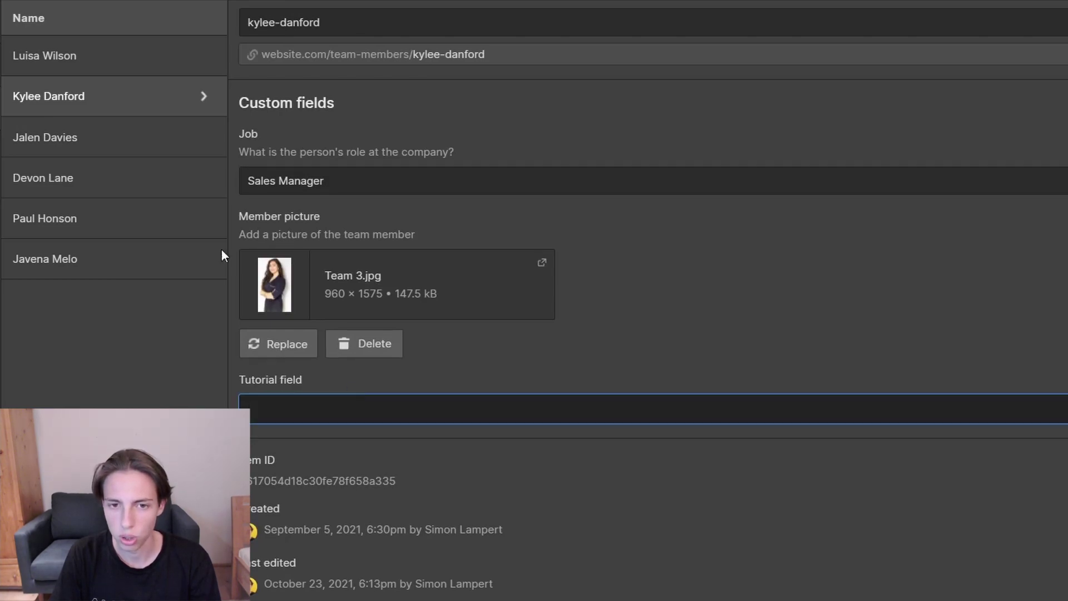
click(87, 52)
scroll(317, 440, down, 2)
click(317, 432)
click(471, 392)
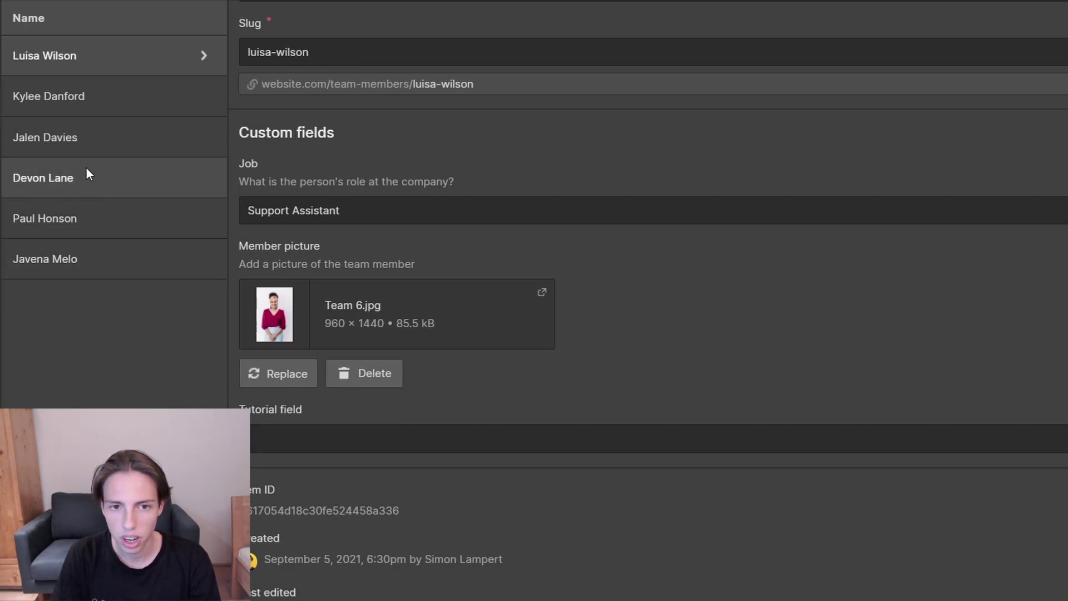
Enter 'Tutorial content' in the Founder, Director entry's Tutorial field, save, and close the CMS panel.
click(87, 253)
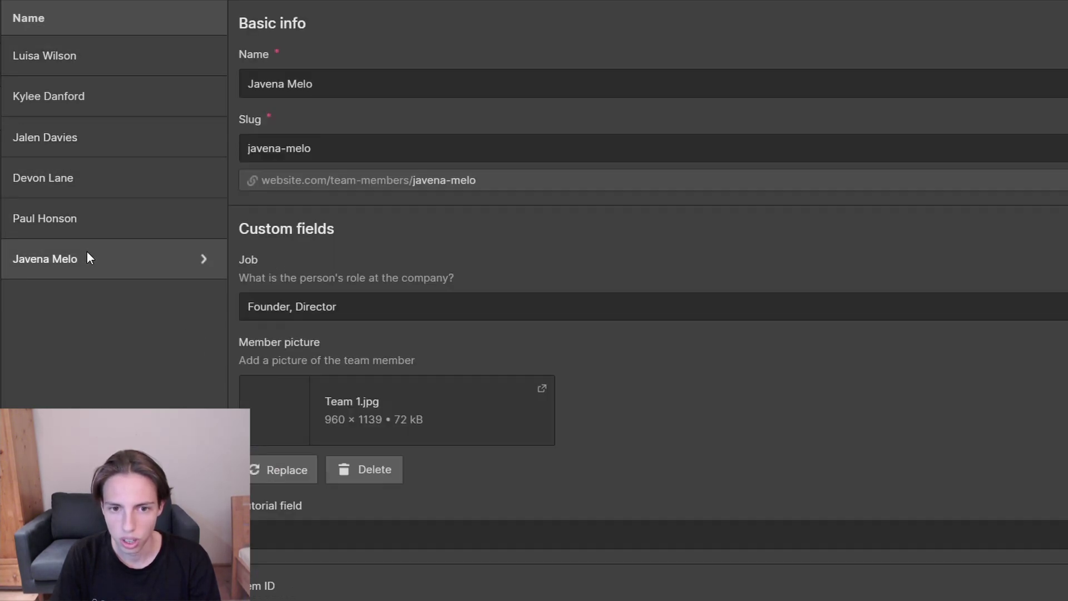
click(345, 531)
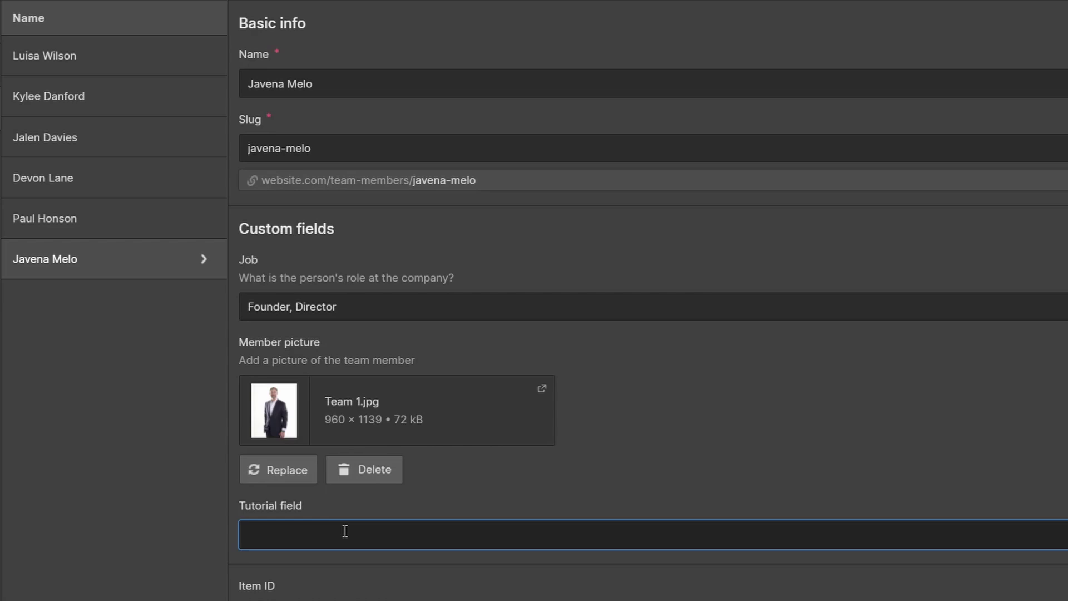
text(Tutorial content)
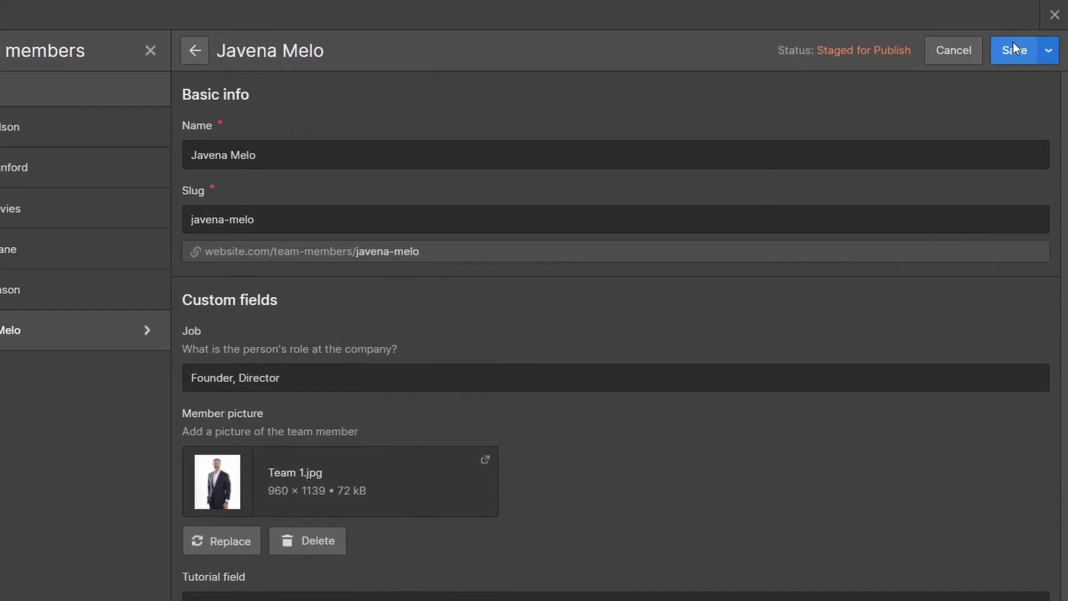
click(1013, 48)
click(1054, 15)
click(1055, 15)
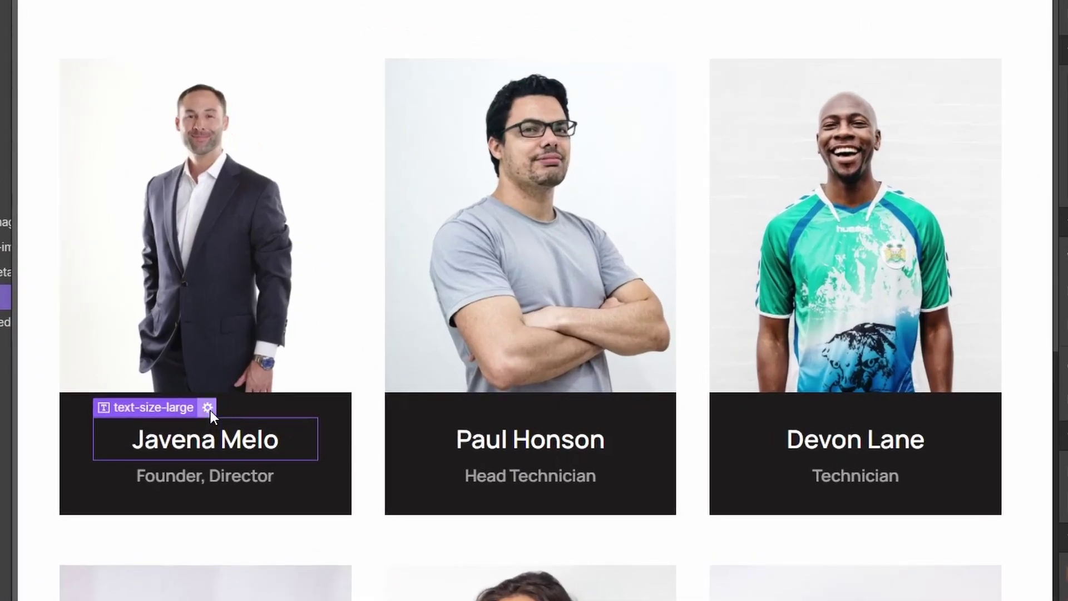
Switch the card name heading's text binding from Name to Tutorial field.
click(208, 408)
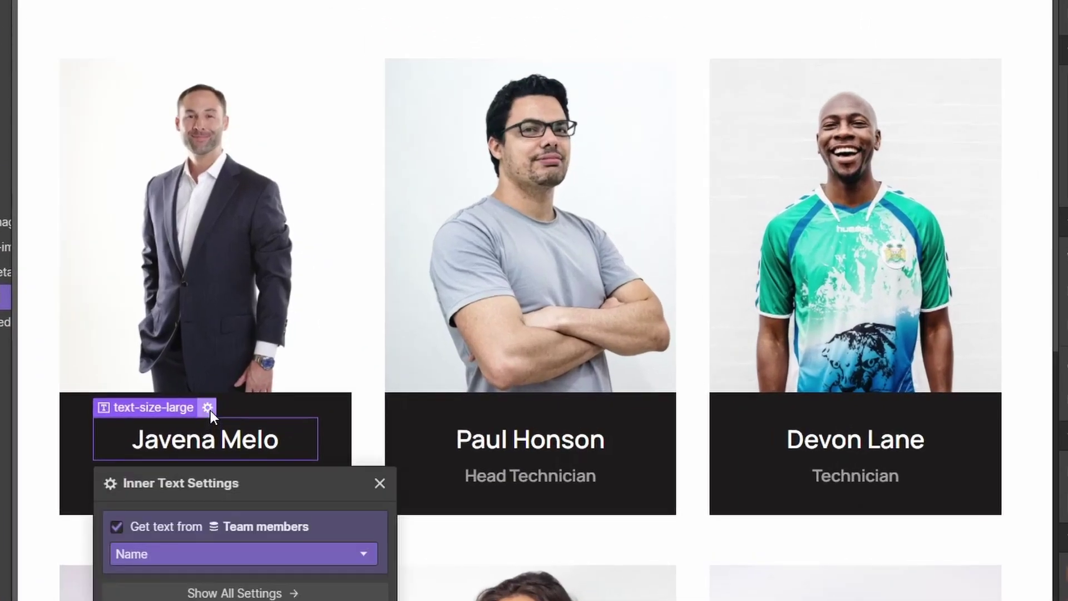
click(142, 551)
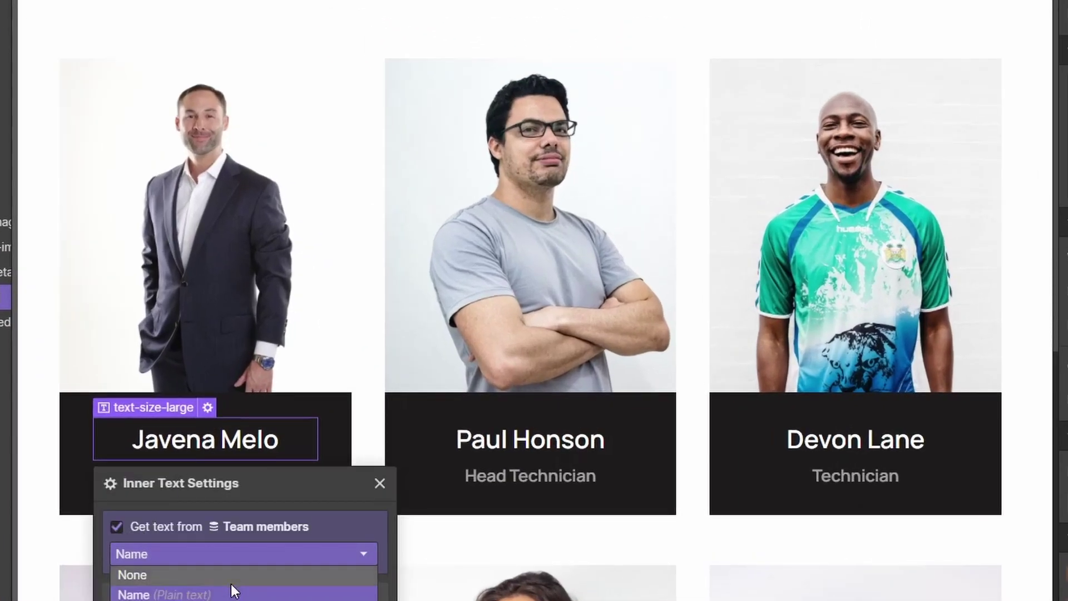
scroll(477, 353, down, 4)
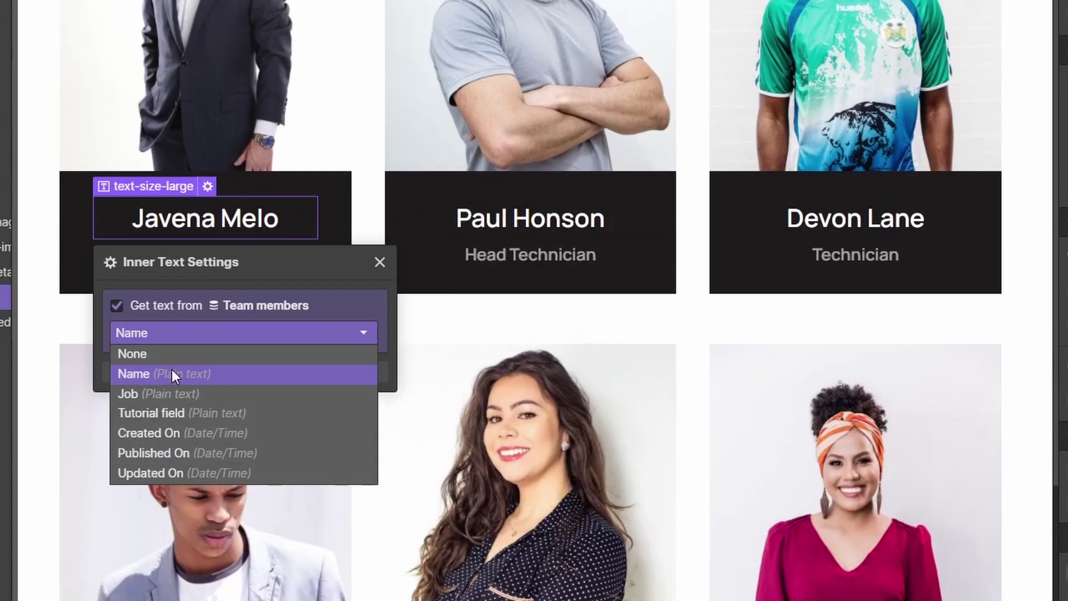
click(176, 413)
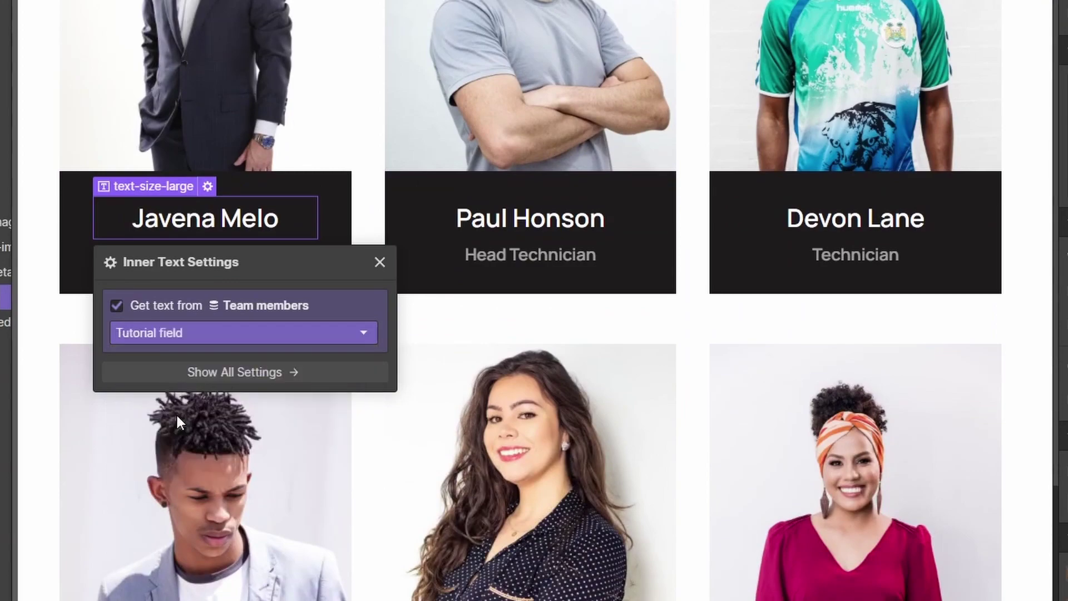
click(380, 262)
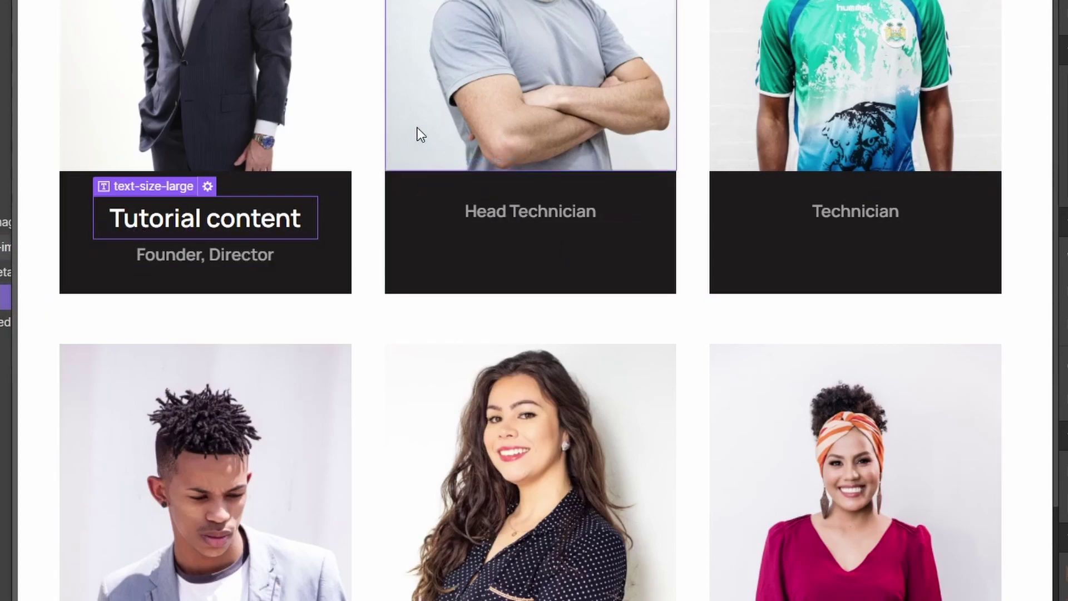
scroll(584, 193, up, 3)
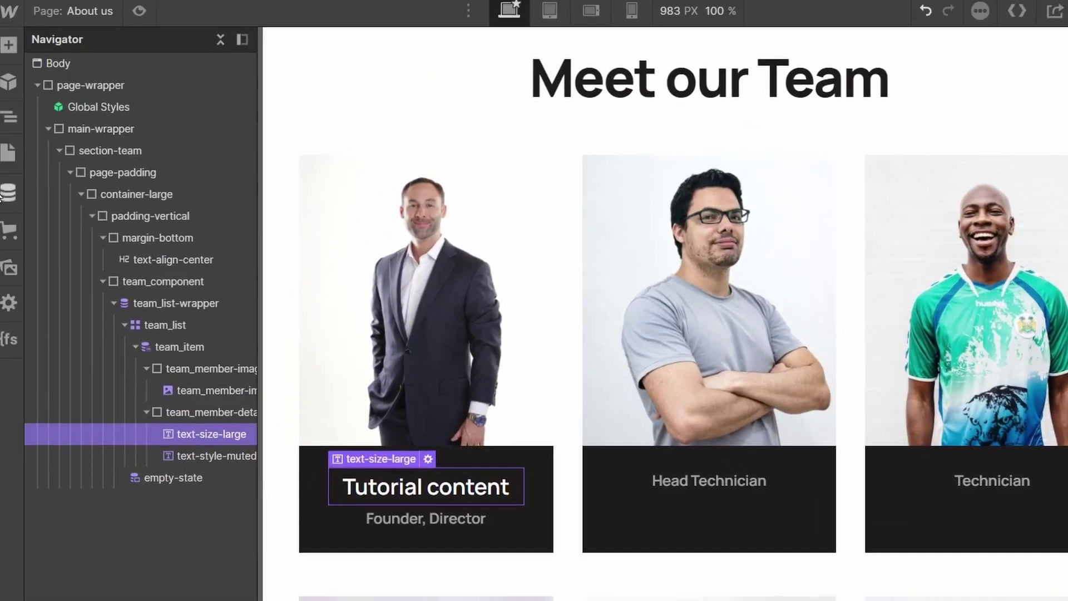
Give another team member's Tutorial field the text 'Hello', save, and return to the canvas.
click(8, 192)
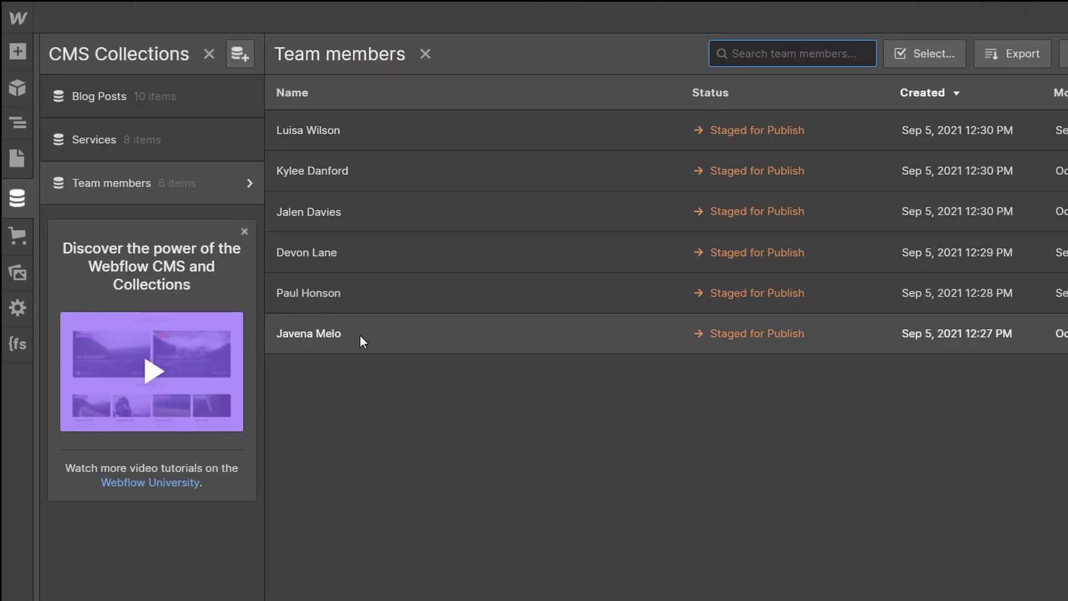
click(357, 286)
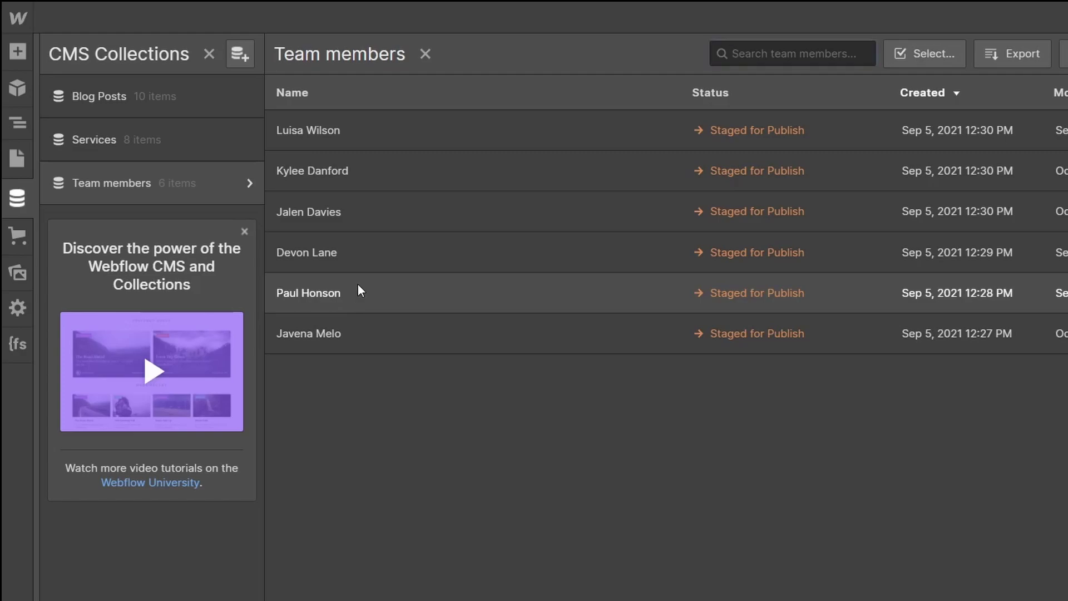
scroll(642, 513, down, 2)
click(610, 481)
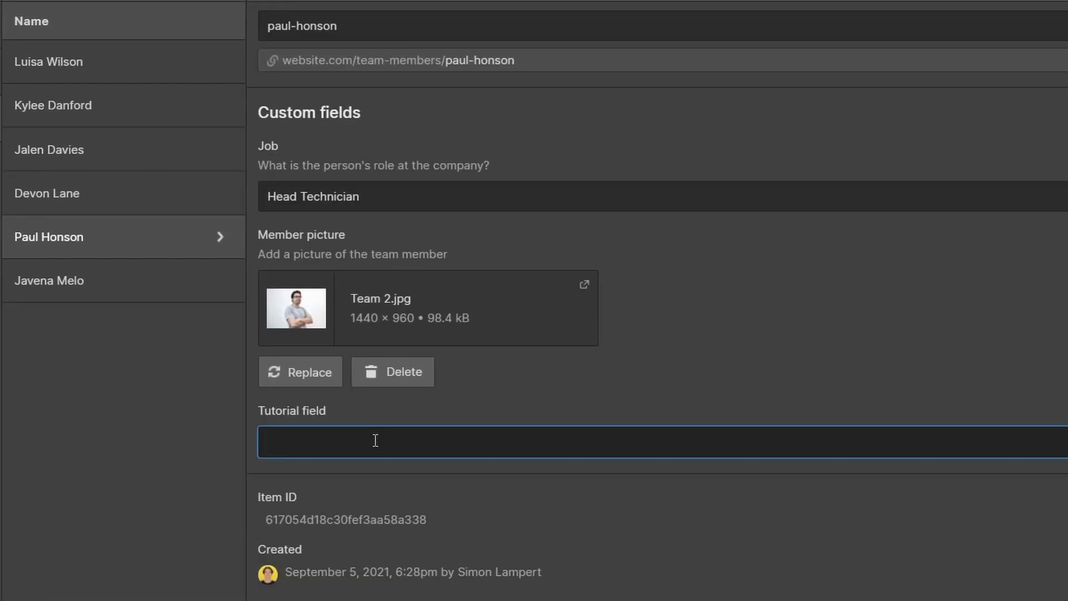
click(756, 348)
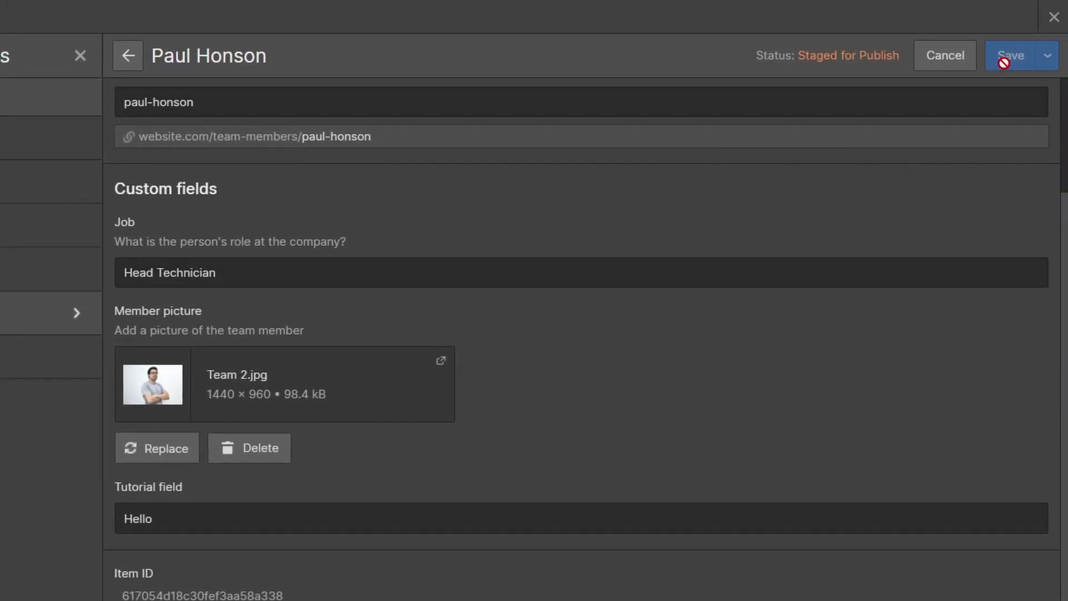
click(1053, 18)
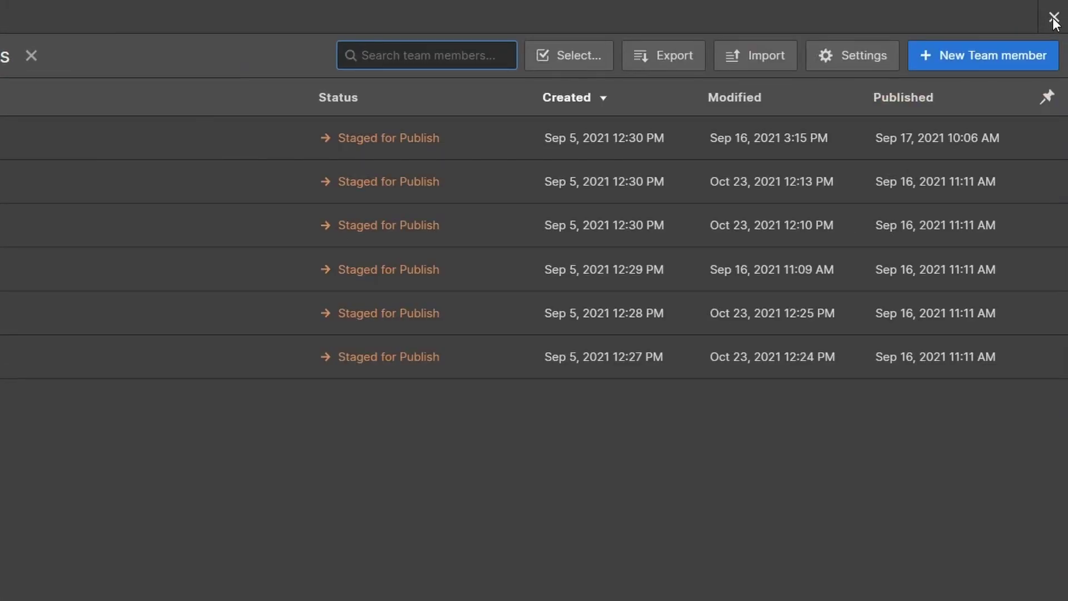
click(1053, 19)
click(550, 384)
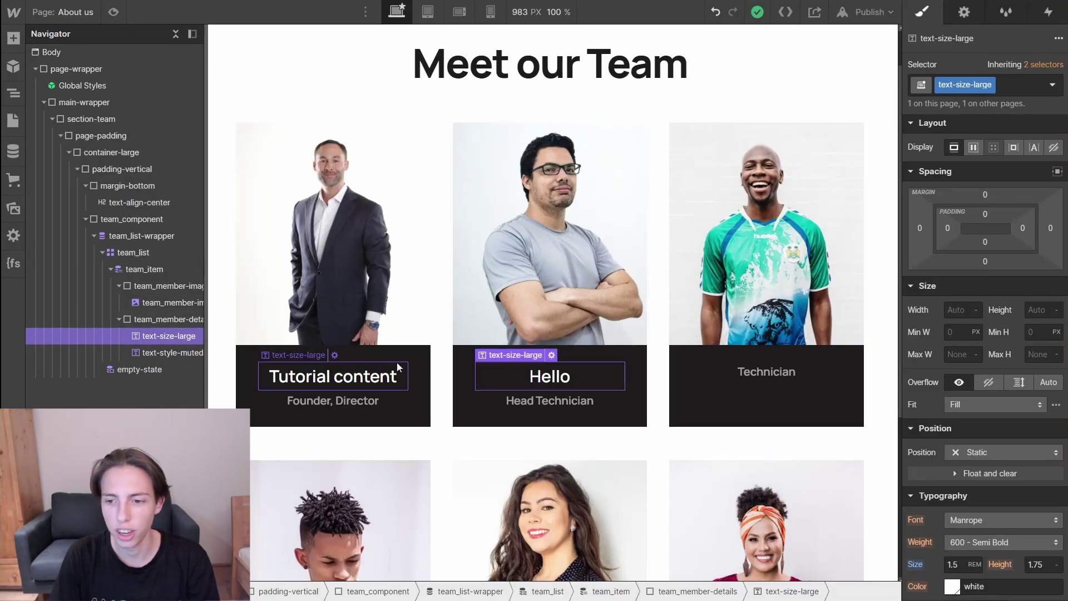
Undo the heading's Tutorial field binding so cards show member names again.
click(339, 376)
key(ctrl+z)
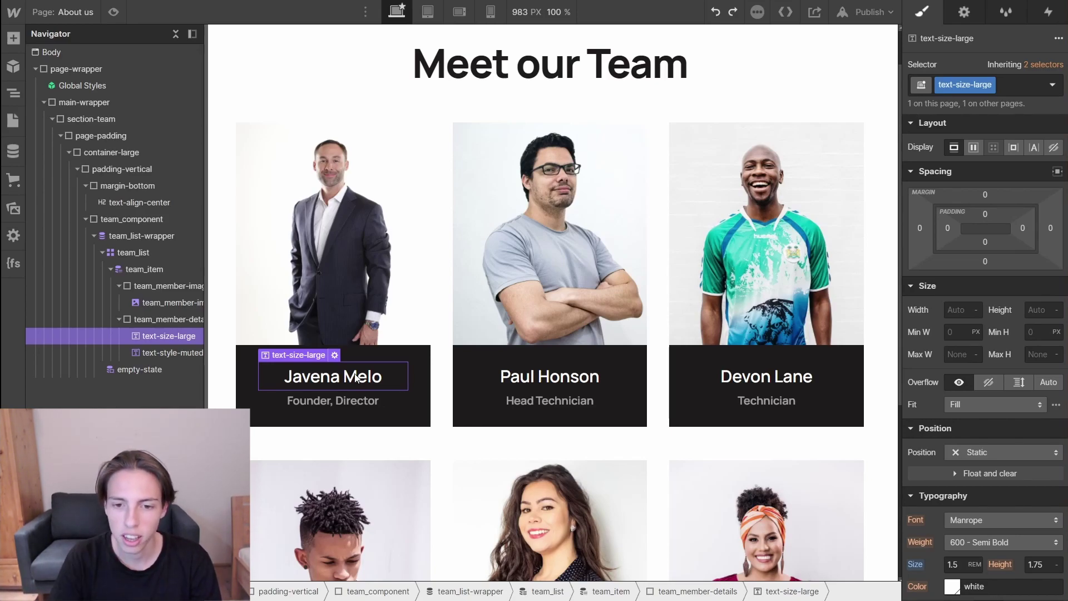
click(332, 400)
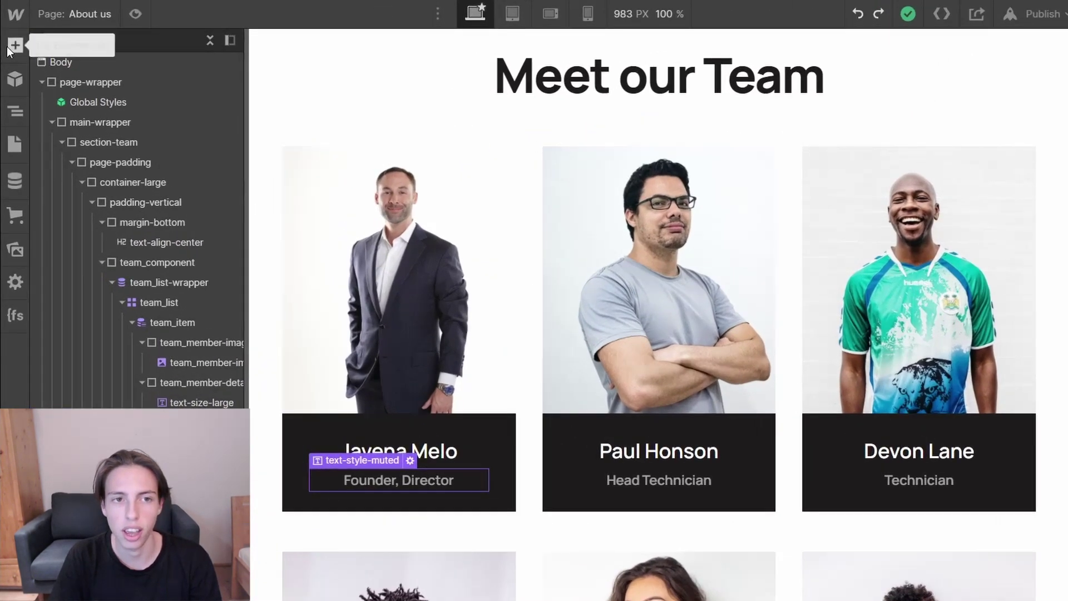
Insert a Lorem ipsum Paragraph element below the text-style-muted job title in the team cards.
click(9, 48)
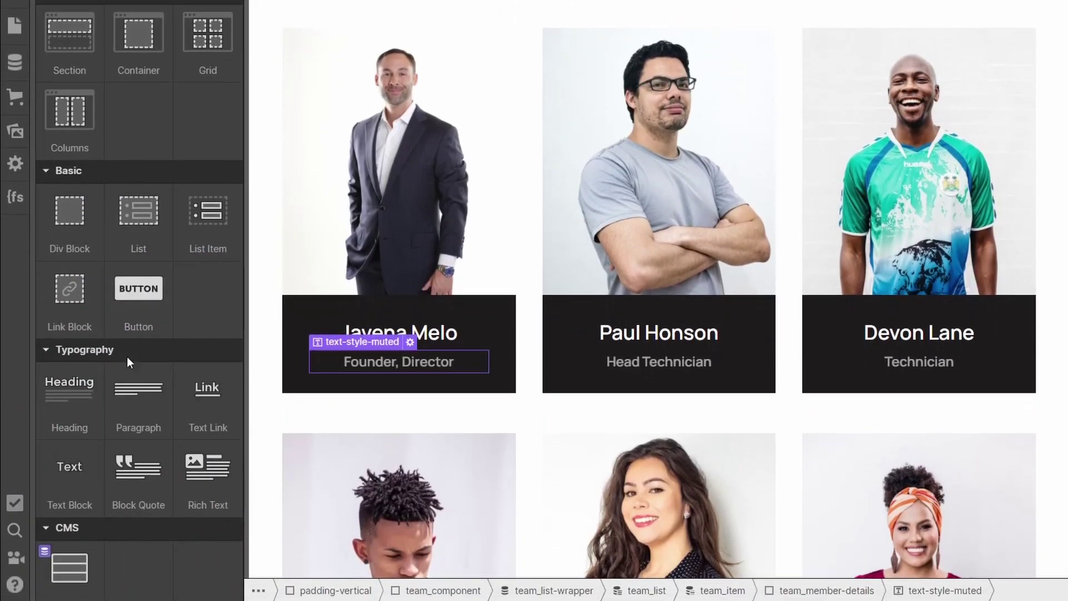
click(146, 412)
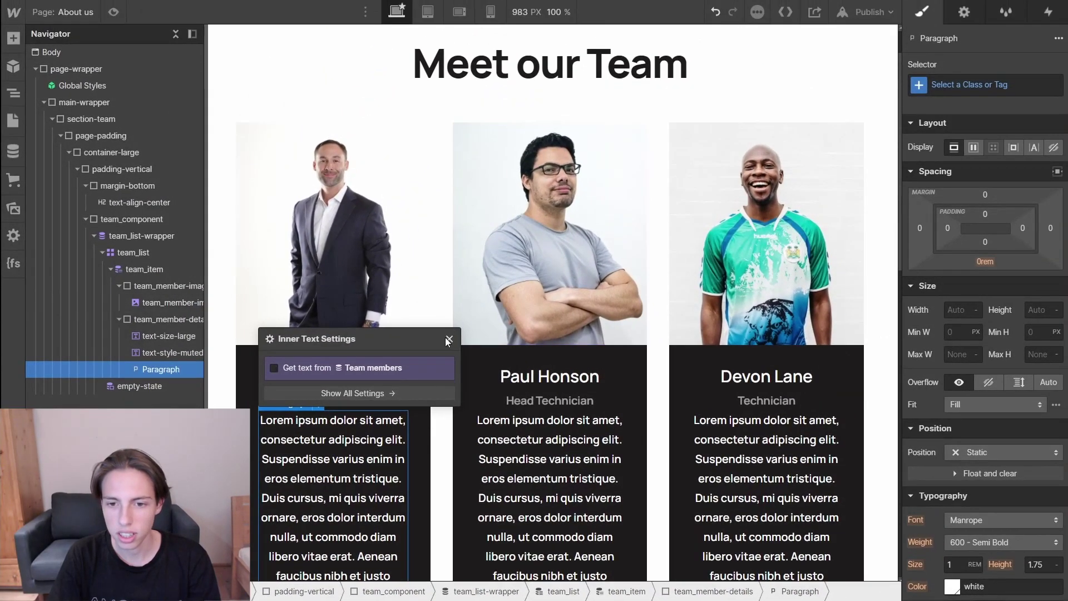
click(448, 339)
scroll(586, 364, down, 6)
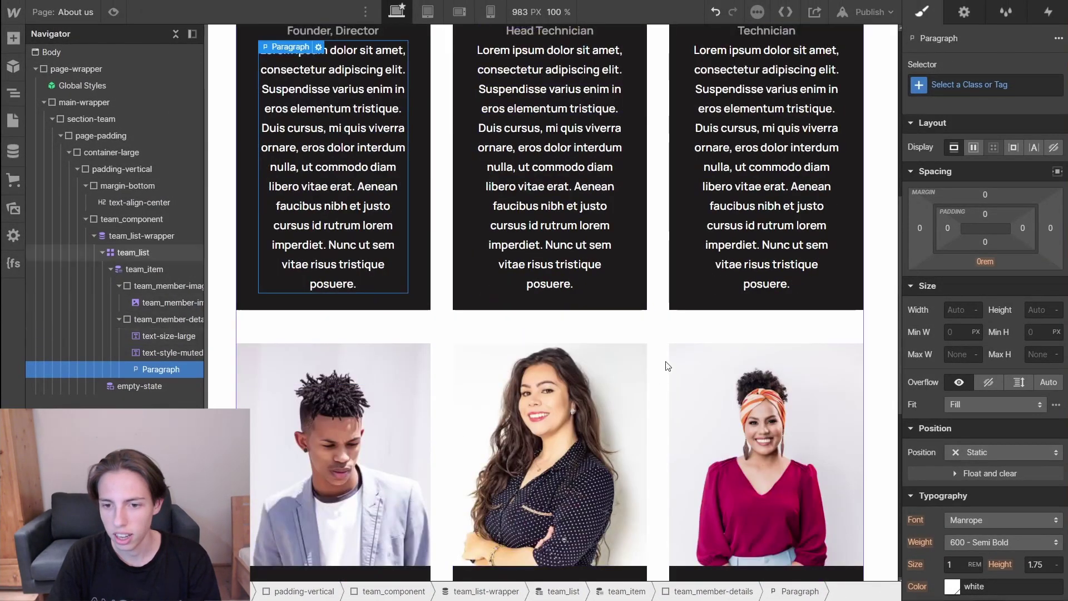
scroll(551, 243, up, 3)
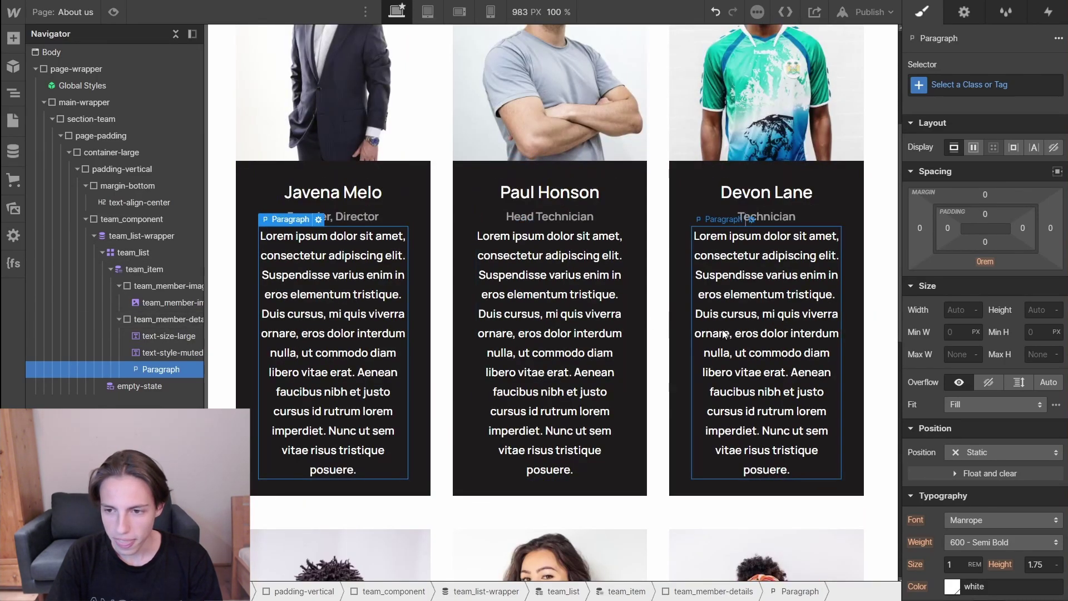
scroll(656, 386, down, 7)
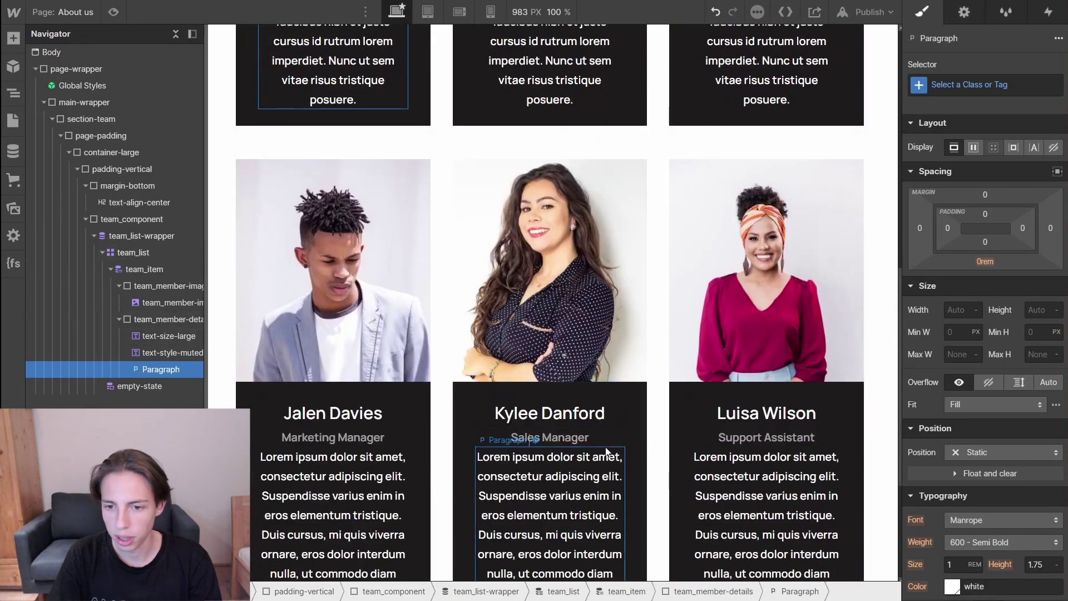
scroll(412, 334, up, 5)
scroll(418, 305, up, 3)
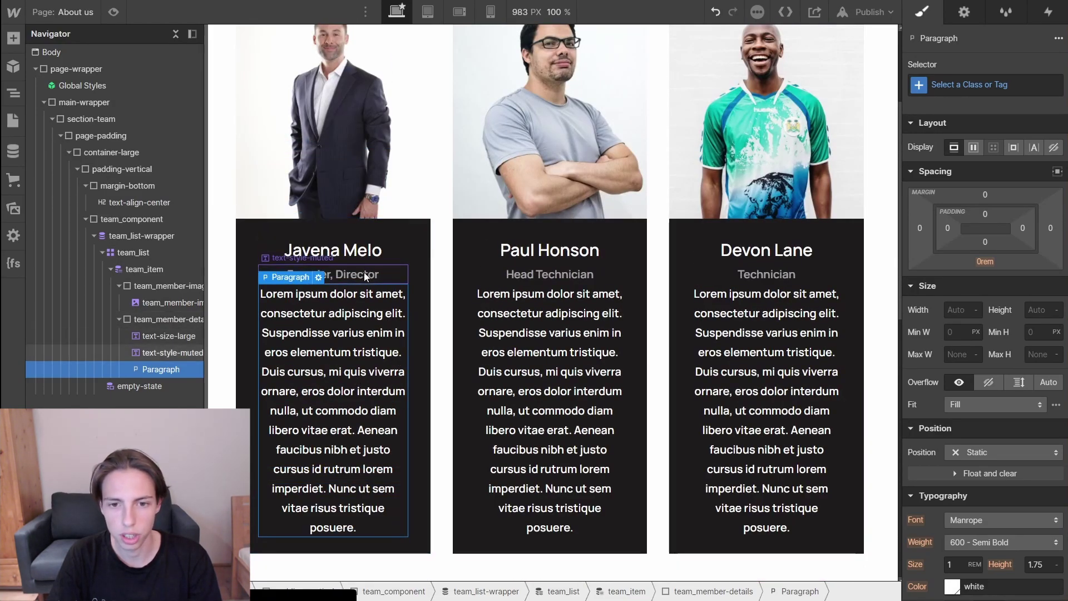
scroll(367, 362, up, 3)
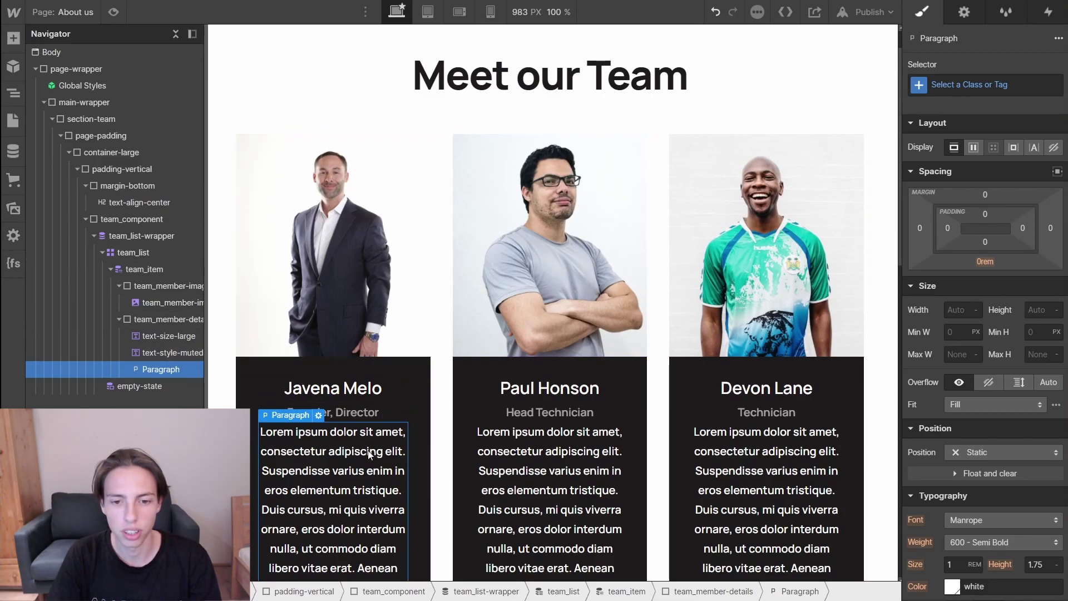
double_click(343, 453)
click(412, 443)
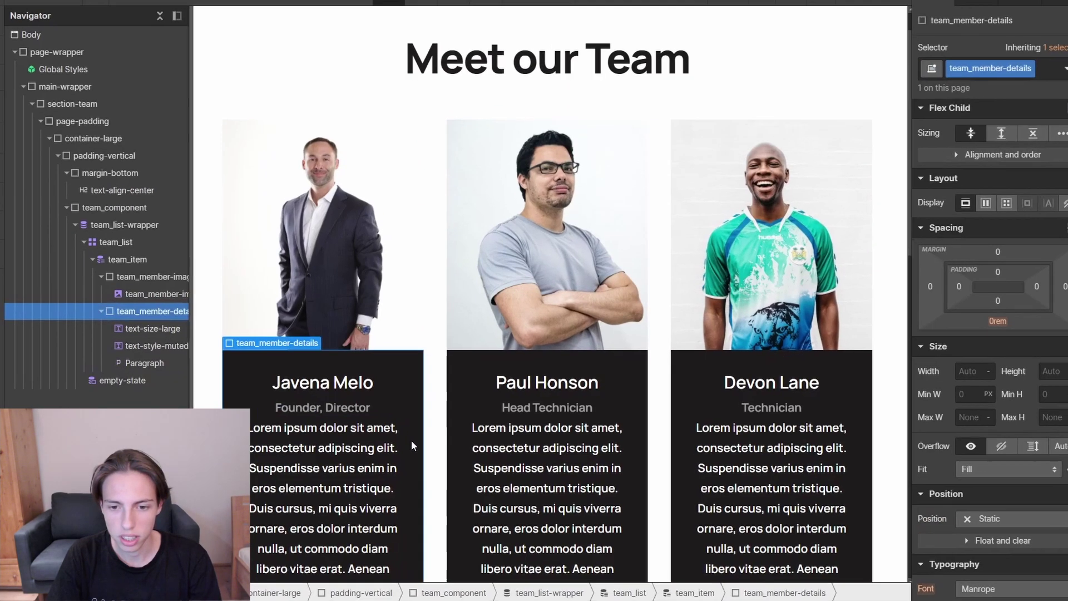
Bind the new card paragraph's text to the Team members Tutorial field.
click(317, 423)
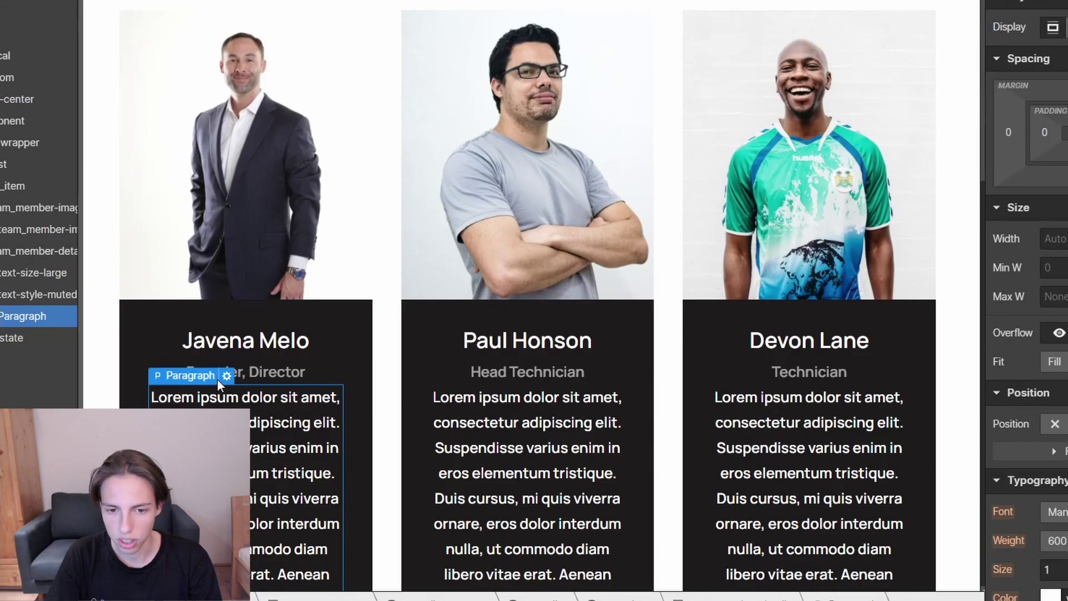
click(226, 377)
scroll(469, 375, down, 2)
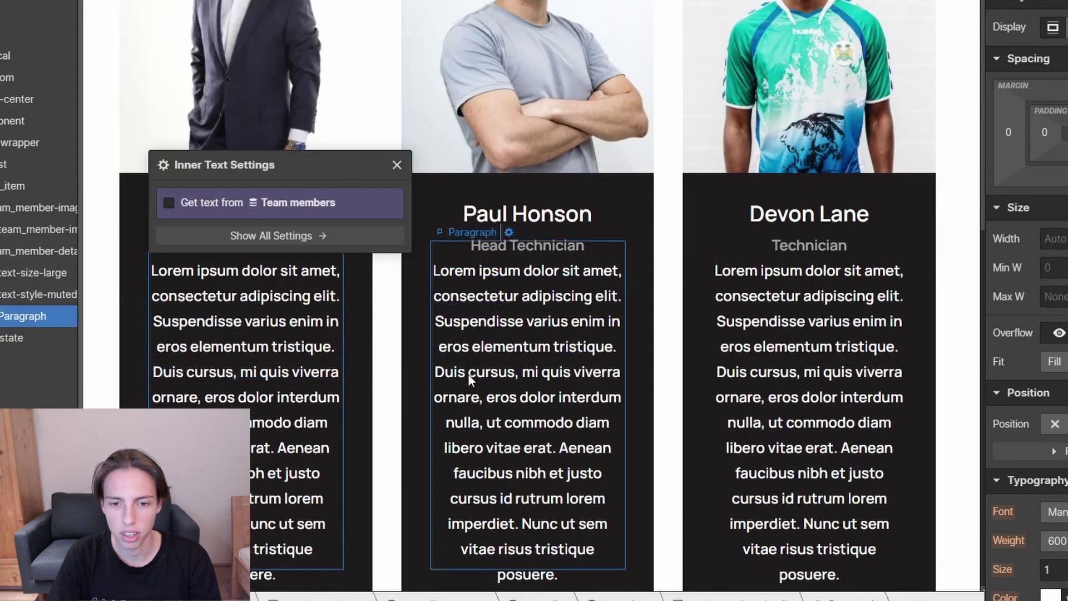
click(169, 203)
click(217, 228)
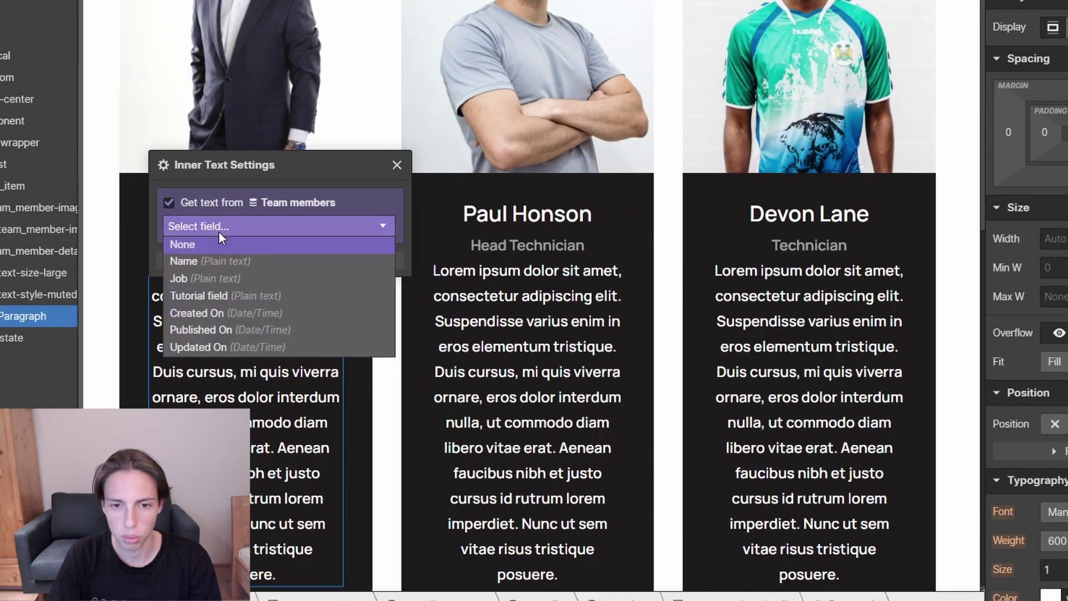
click(230, 298)
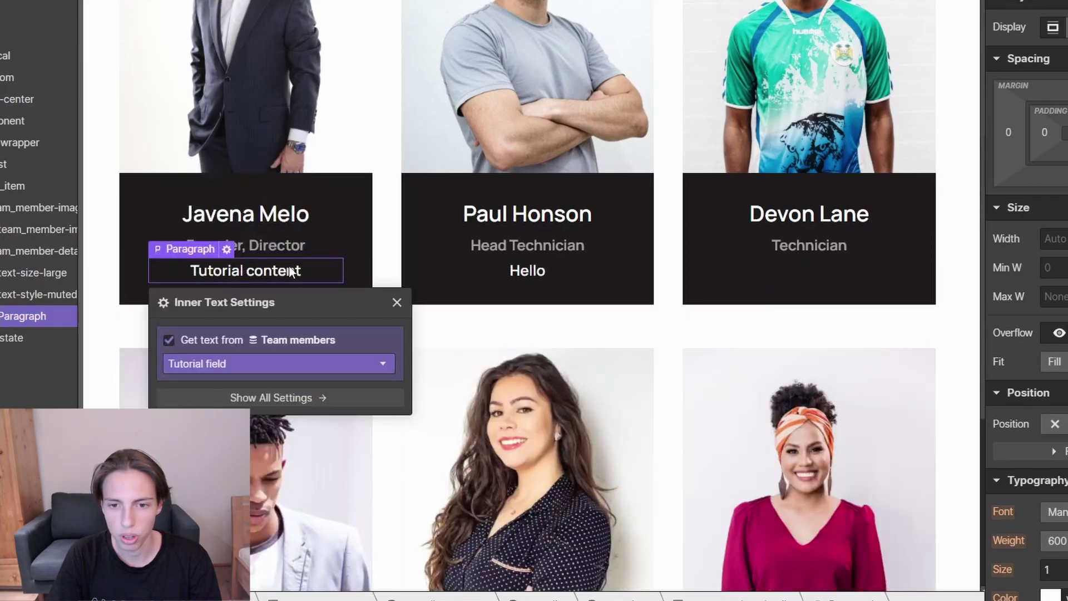
key(Escape)
Check the cards show their tutorial text: 'Hello' for Paul, 'Tutorial content' for Javena.
click(535, 270)
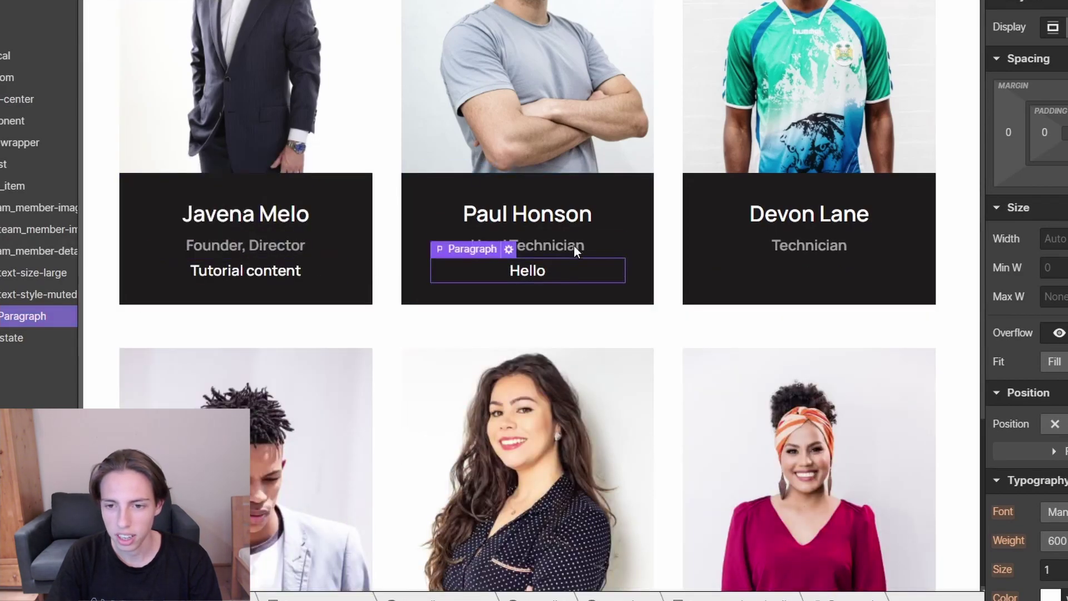
click(257, 273)
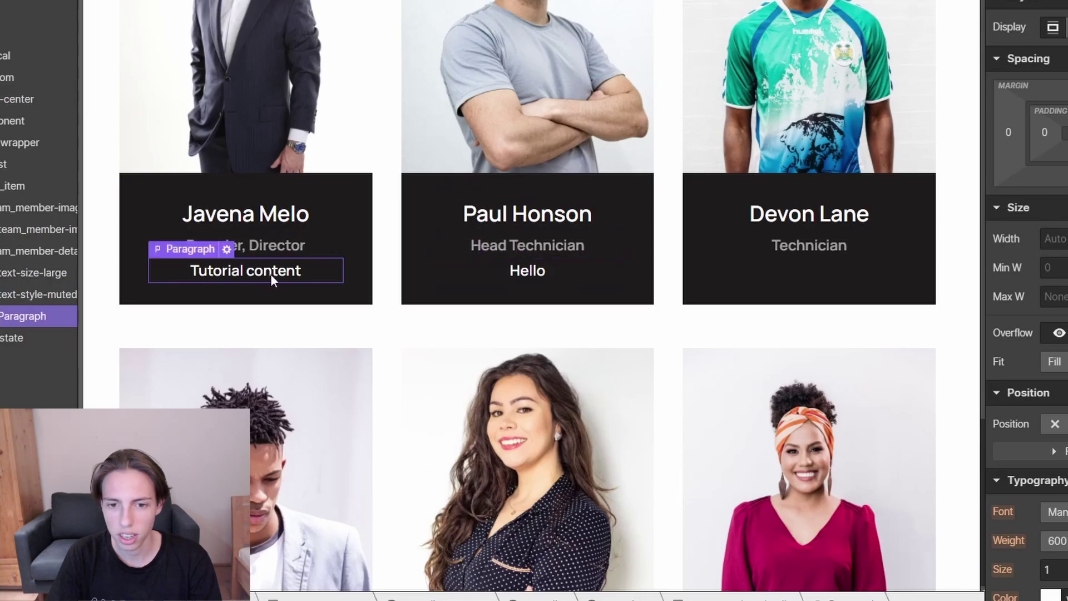
click(529, 269)
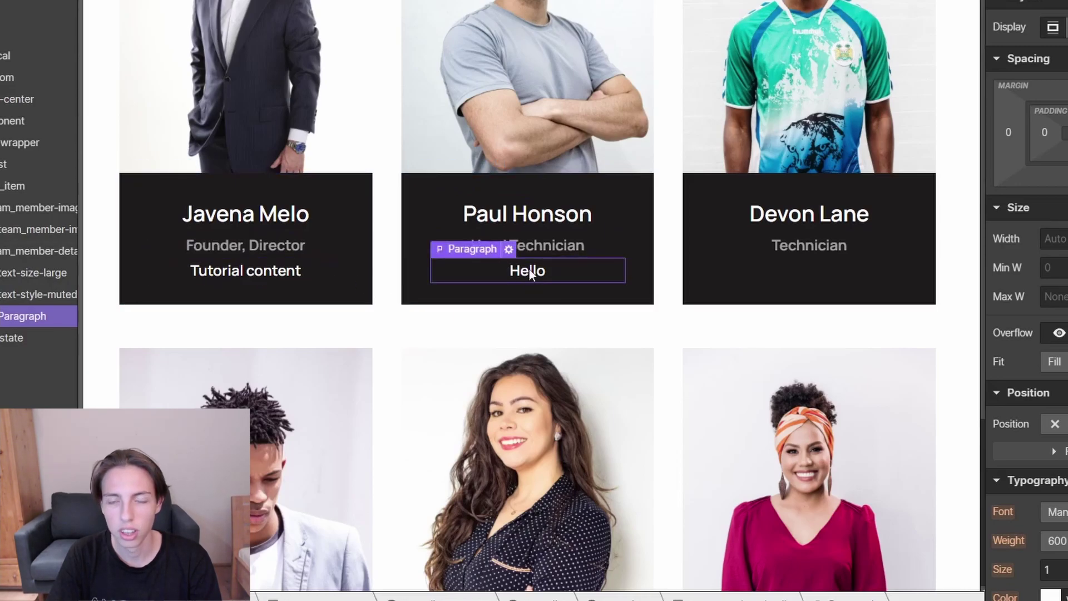